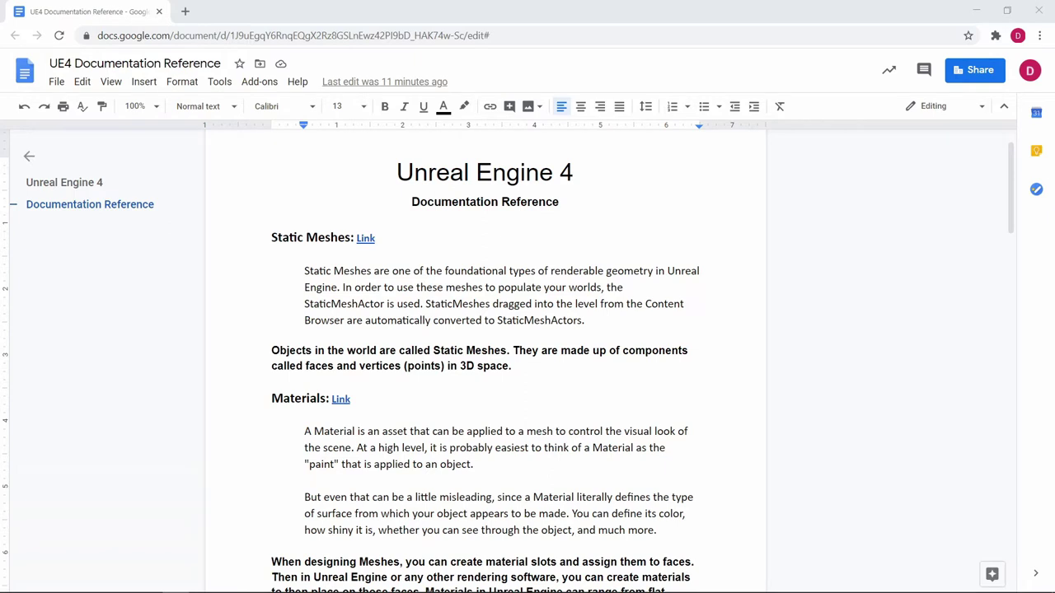
- Scroll down past the Materials section to reach the Inputs heading
scroll(729, 357, "down", 2)
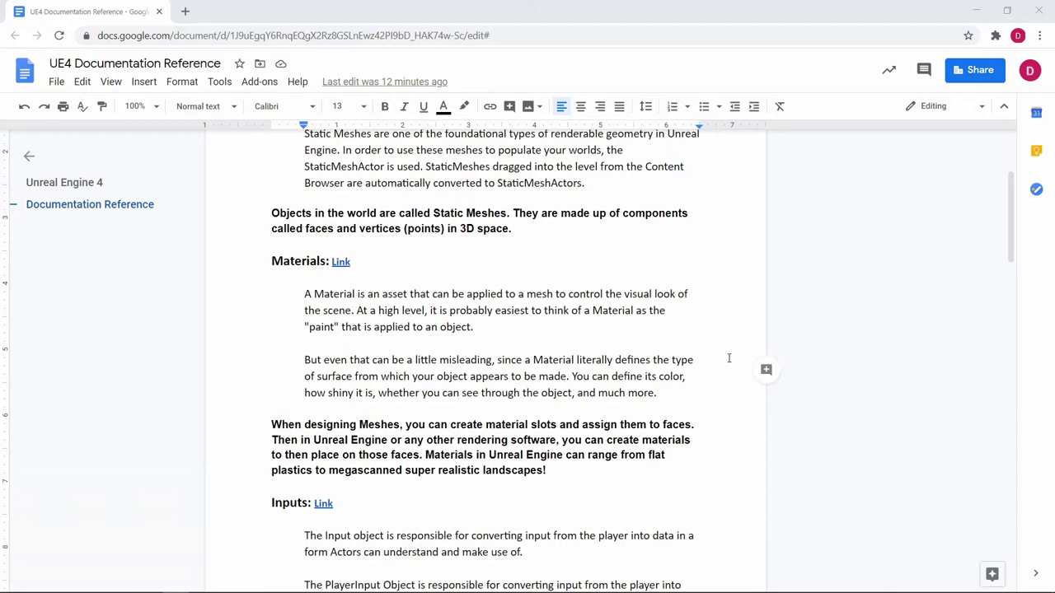
- Remove the first Inputs paragraph, then scroll on to the Blueprints heading and Game Modes bullet
key("ctrl+z")
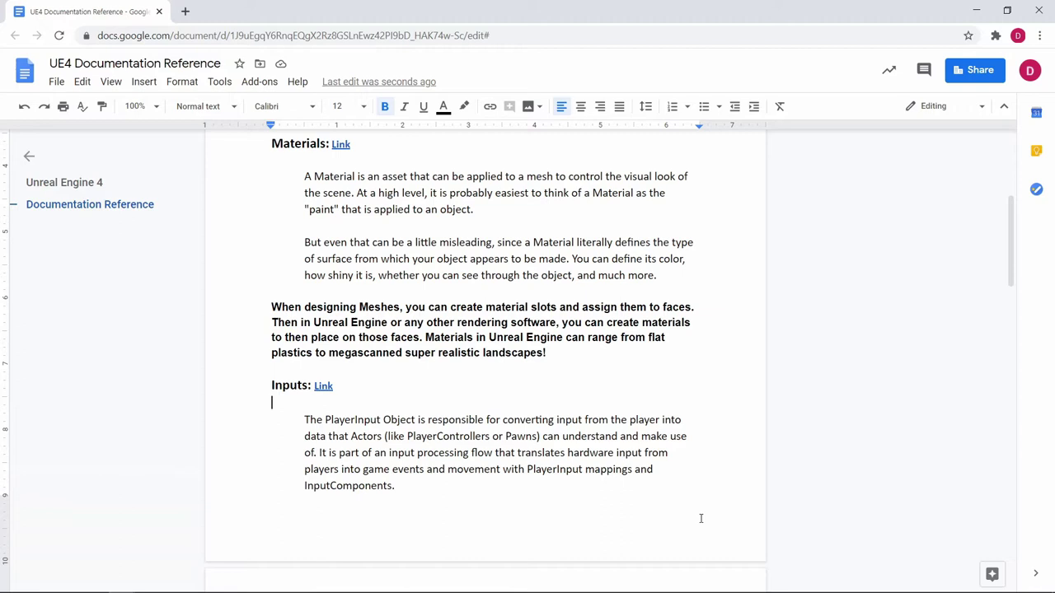
scroll(628, 432, "down", 1)
scroll(628, 432, "down", 5)
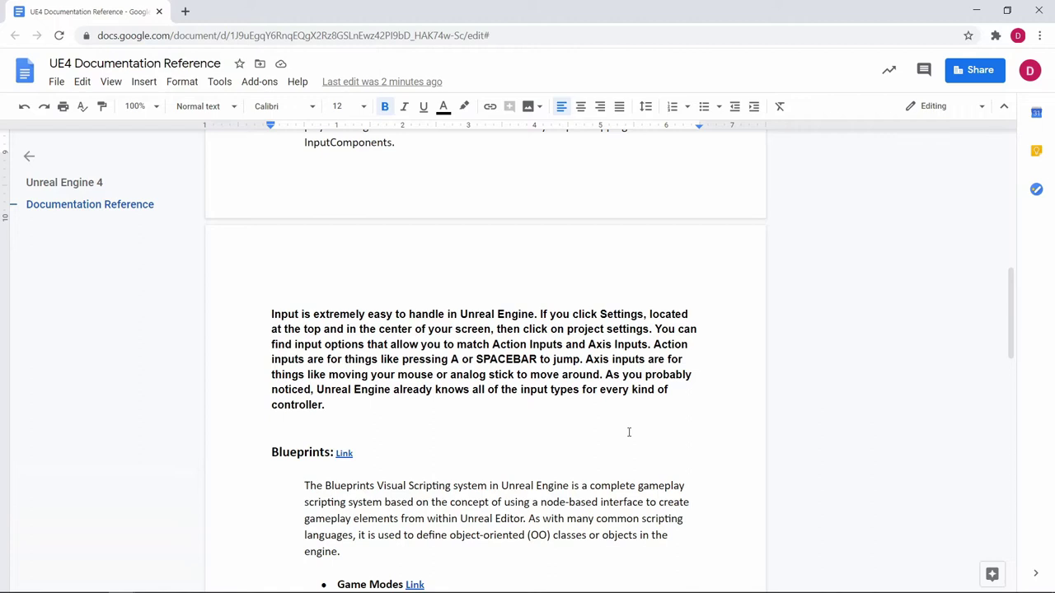
- Scroll down to the PlayerControllers, Struct Variables and Save Games bullets under Blueprints
scroll(878, 424, "down", 3)
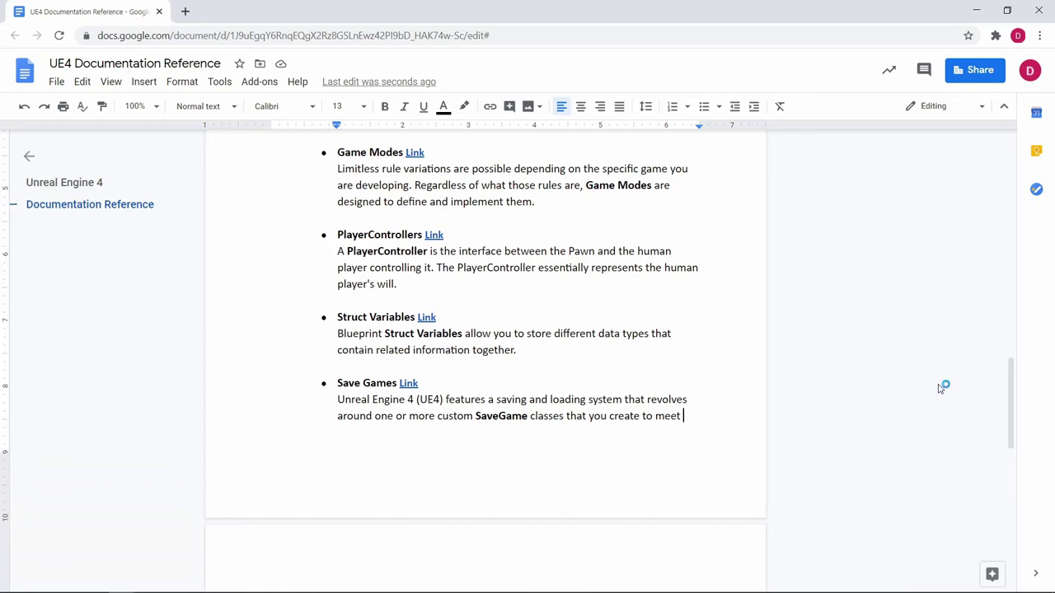
- Paste back the rest of the Save Games sentence and scroll down to Levels
key("ctrl+v")
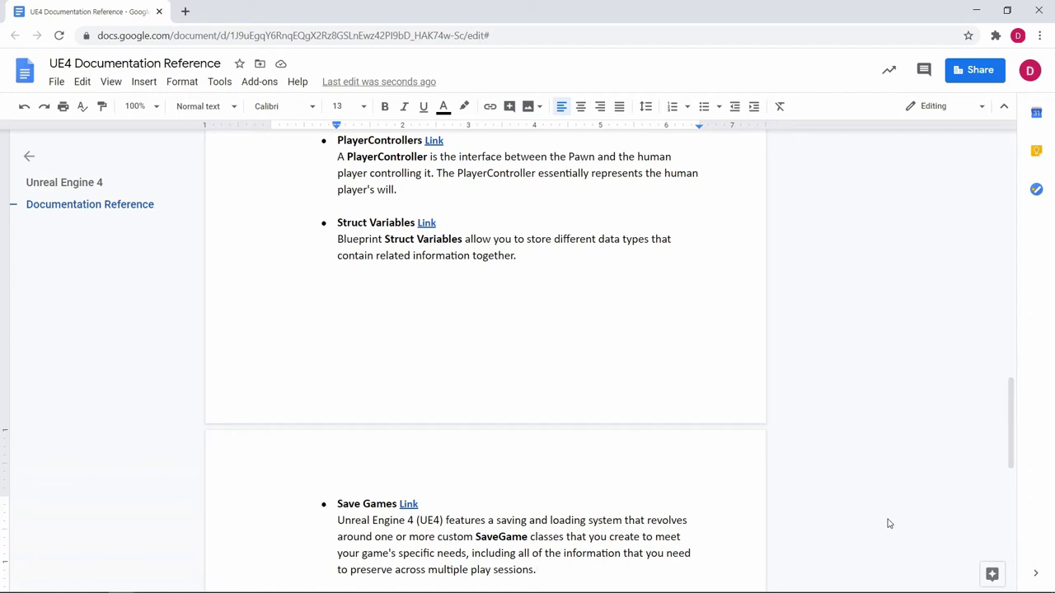
scroll(960, 582, "down", 10)
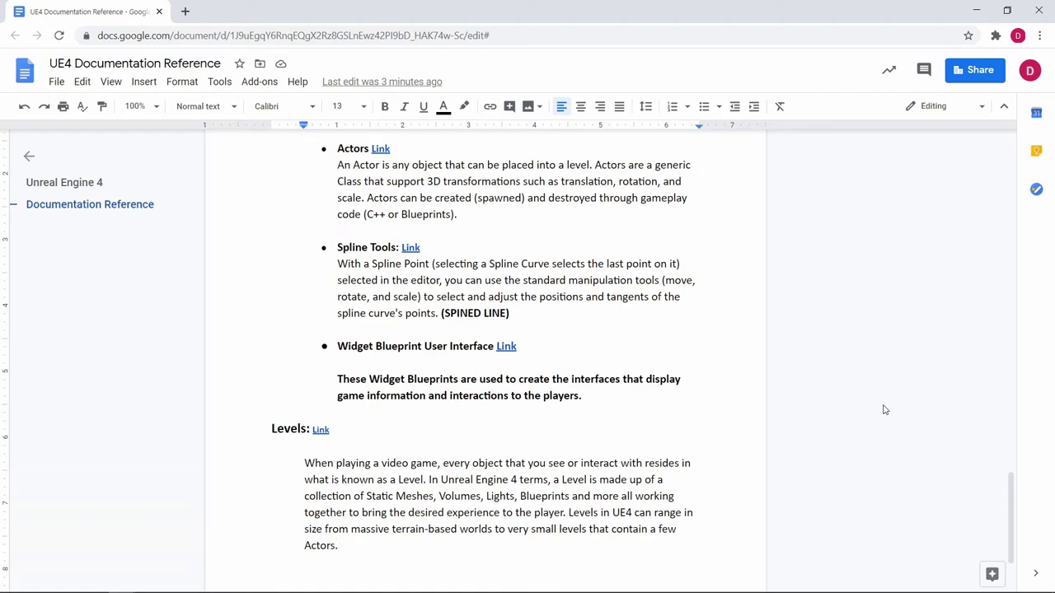
- Return to the Static Meshes heading and show its link preview for Static Mesh Actors
scroll(793, 426, "down", 3)
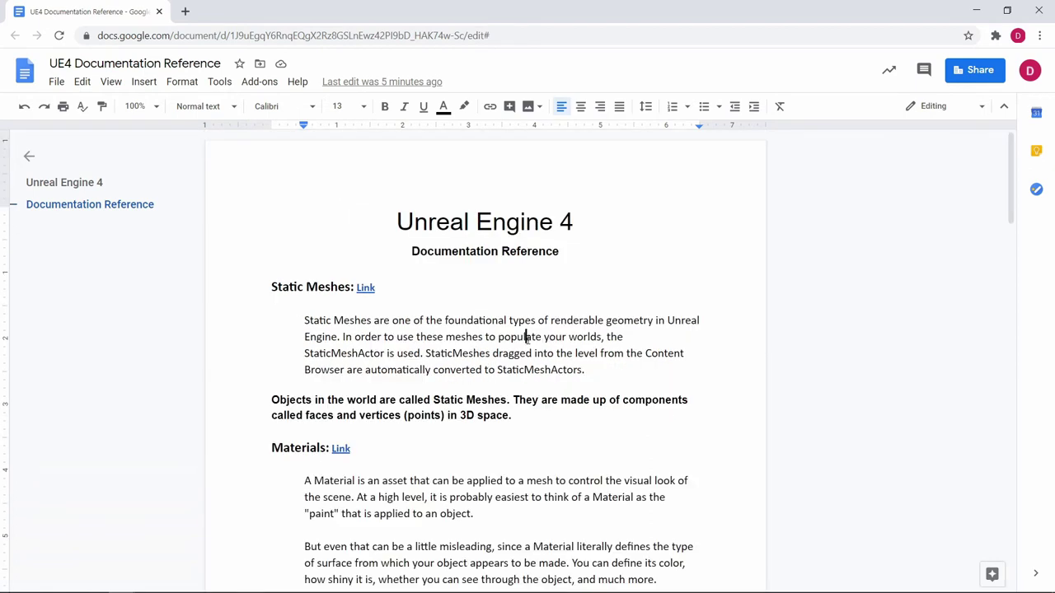
left_click(365, 288)
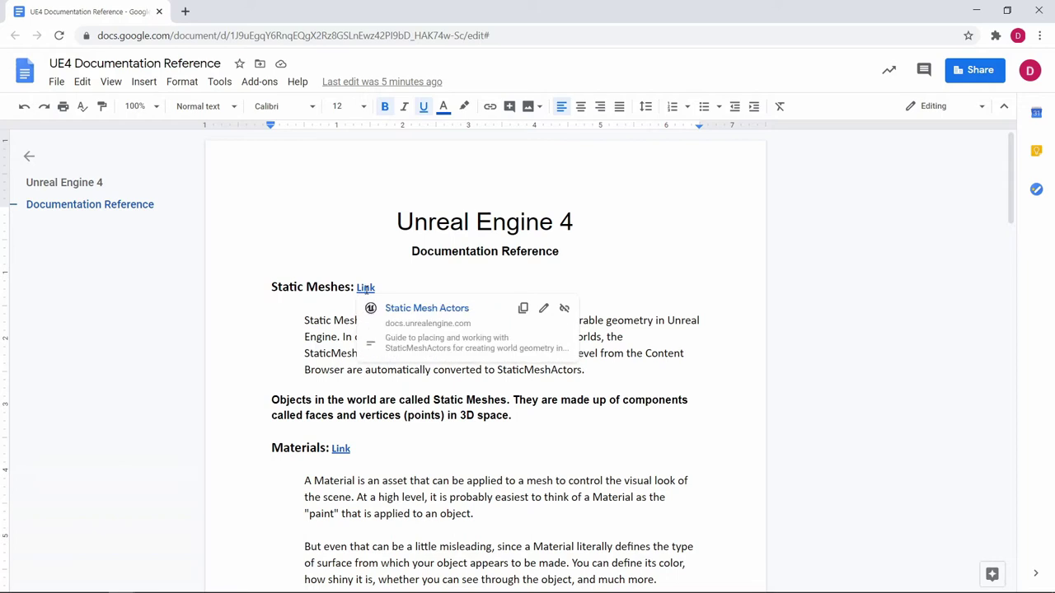
- Open the Static Mesh Actors documentation page and scroll to its Placement and Context Menu sections
left_click(413, 311)
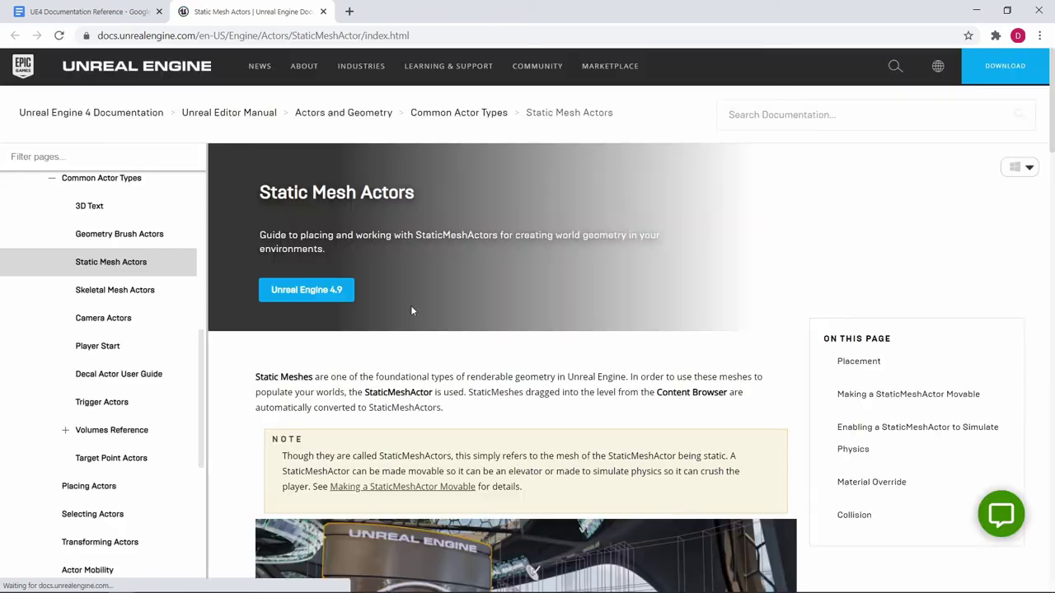
scroll(412, 311, "down", 8)
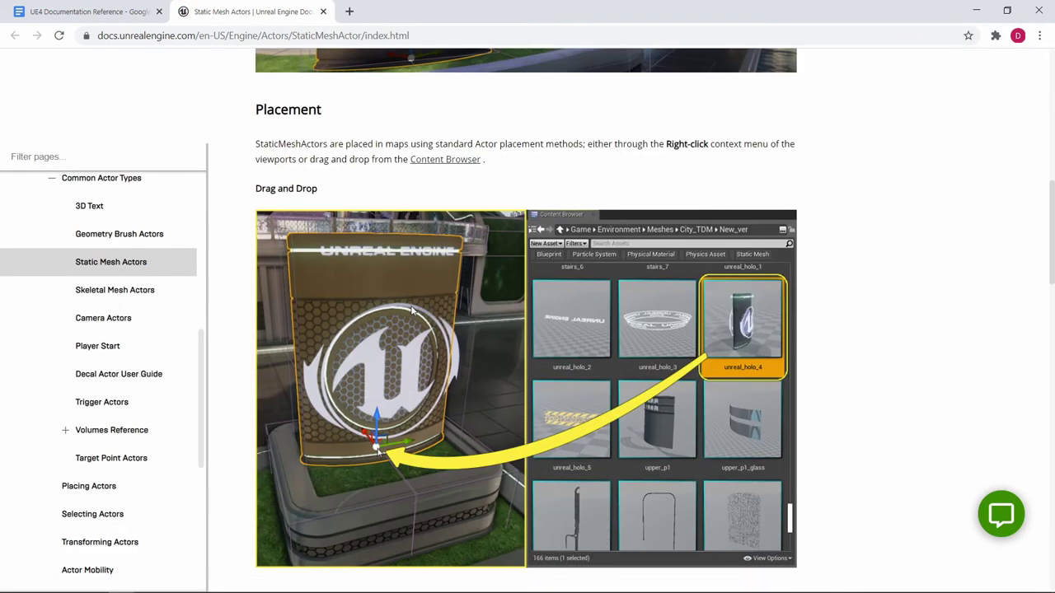
scroll(412, 310, "down", 7)
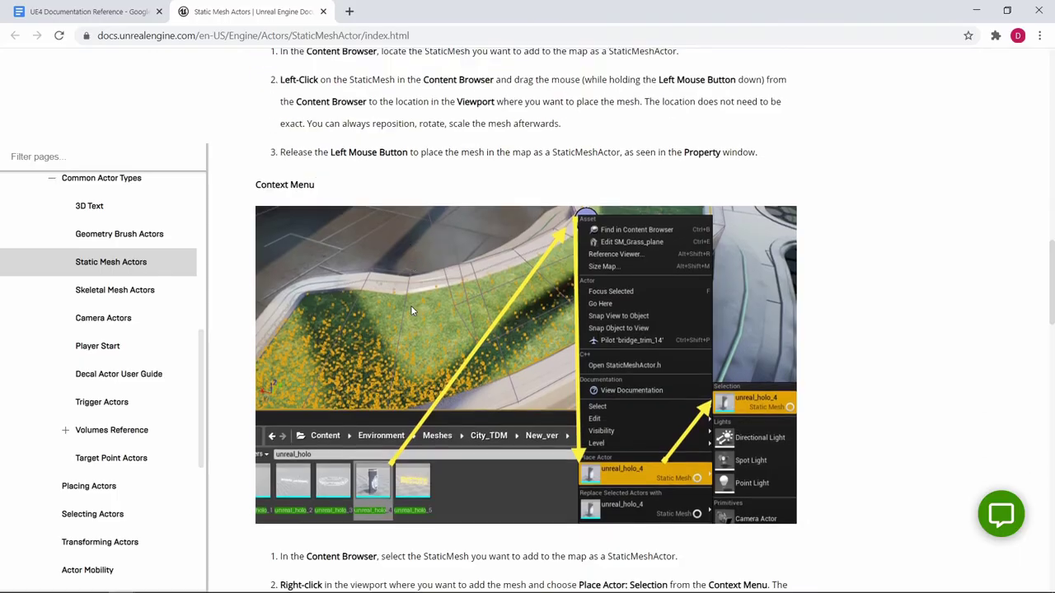
scroll(410, 305, "down", 10)
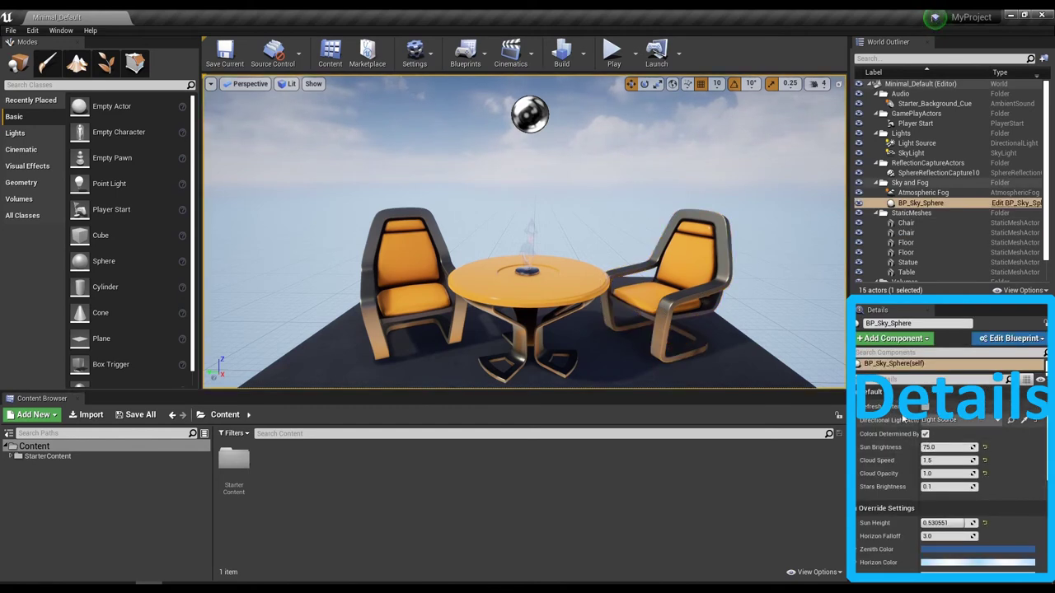
- Select Light Source in the Lights folder to show its 2.75 lux, 5500 temperature settings
left_click(915, 144)
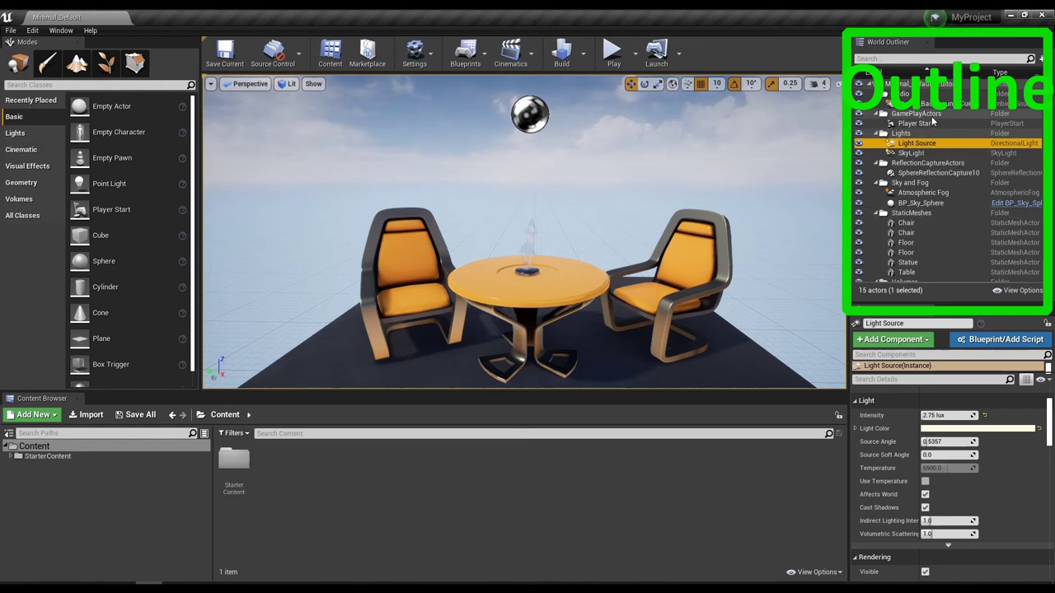
- Inspect the right chair, Light Source, Floor, ReflectionCaptureActors and sound cue, ending on the Audio folder
left_click(706, 254)
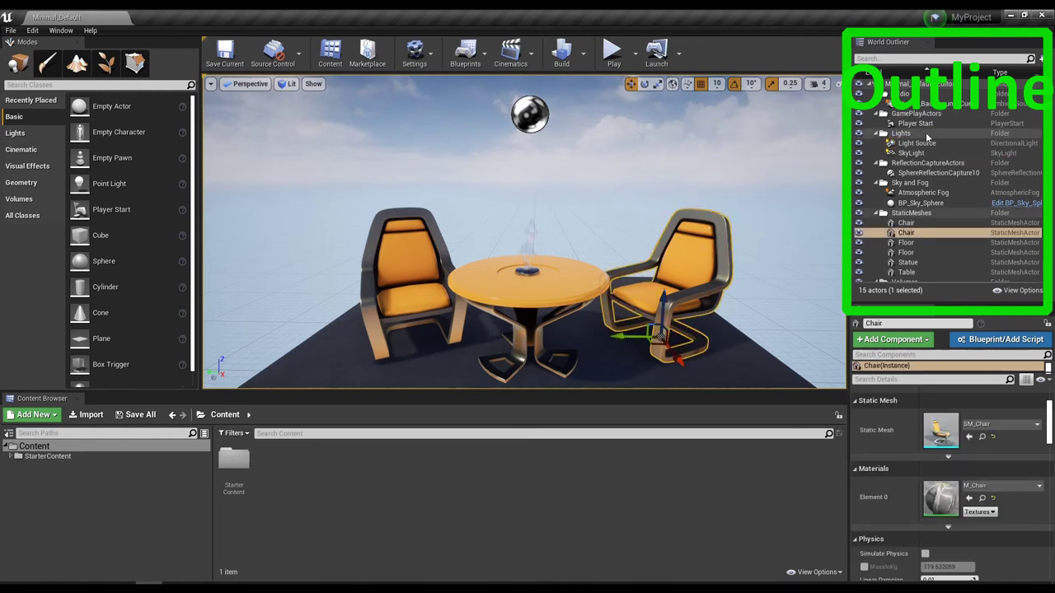
left_click(916, 144)
left_click(905, 253)
scroll(911, 239, "down", 1)
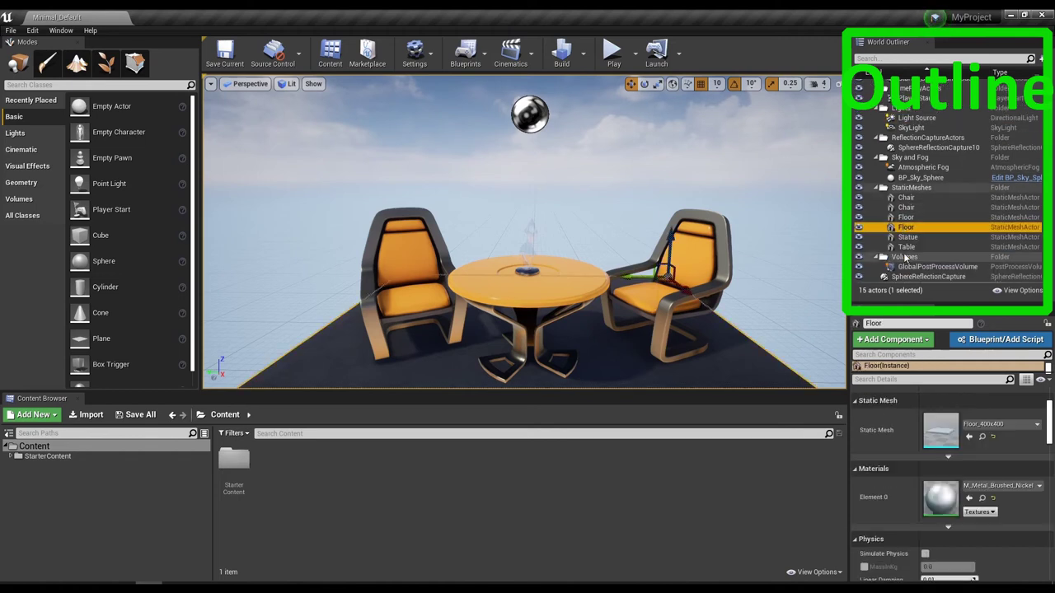
scroll(911, 214, "up", 1)
left_click(923, 162)
left_click(917, 143)
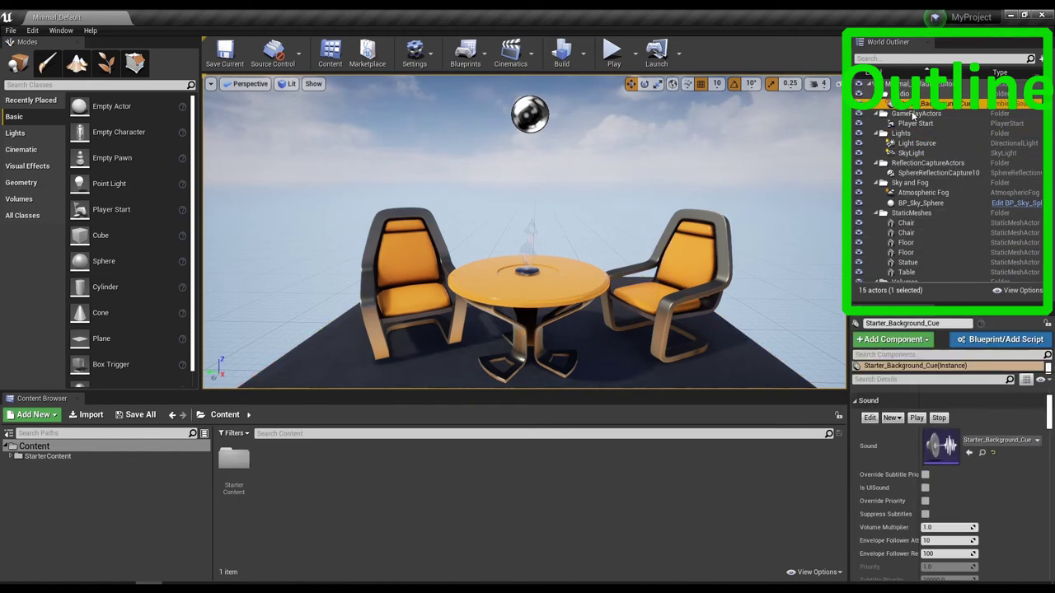
left_click(944, 94)
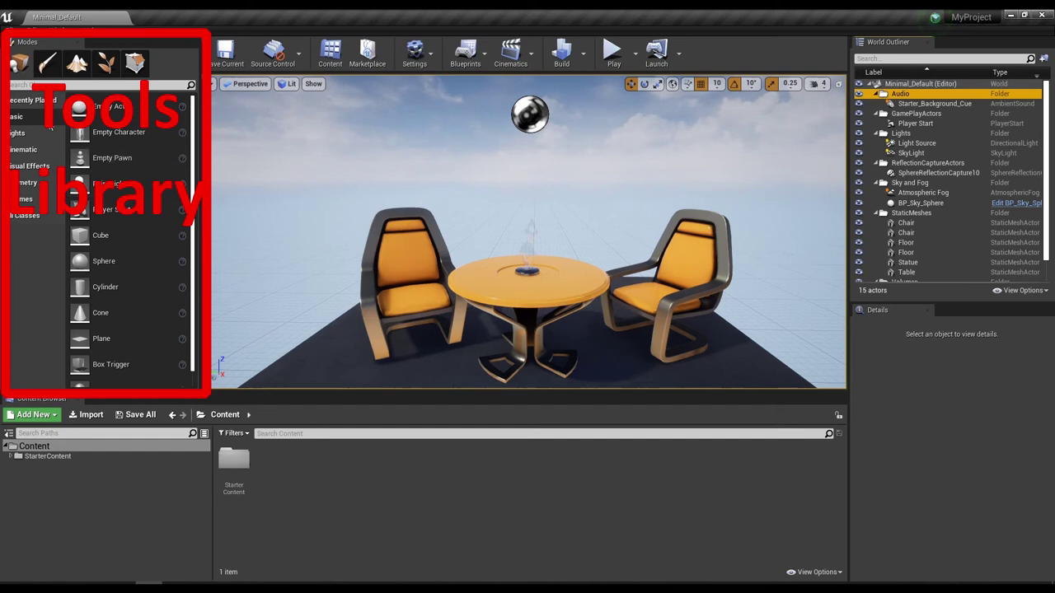
left_click(56, 68)
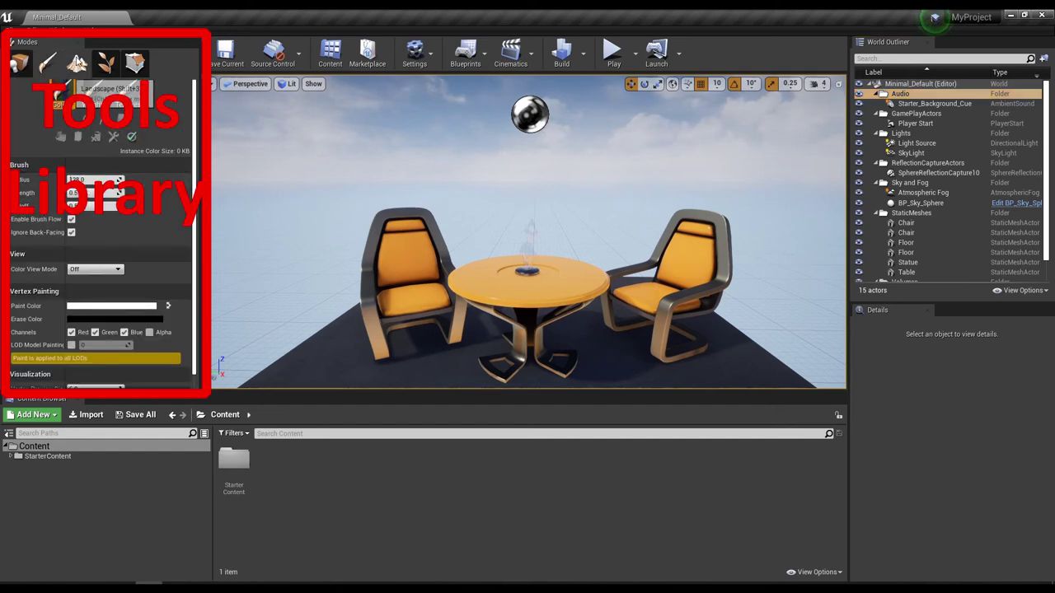
left_click(77, 64)
left_click(107, 66)
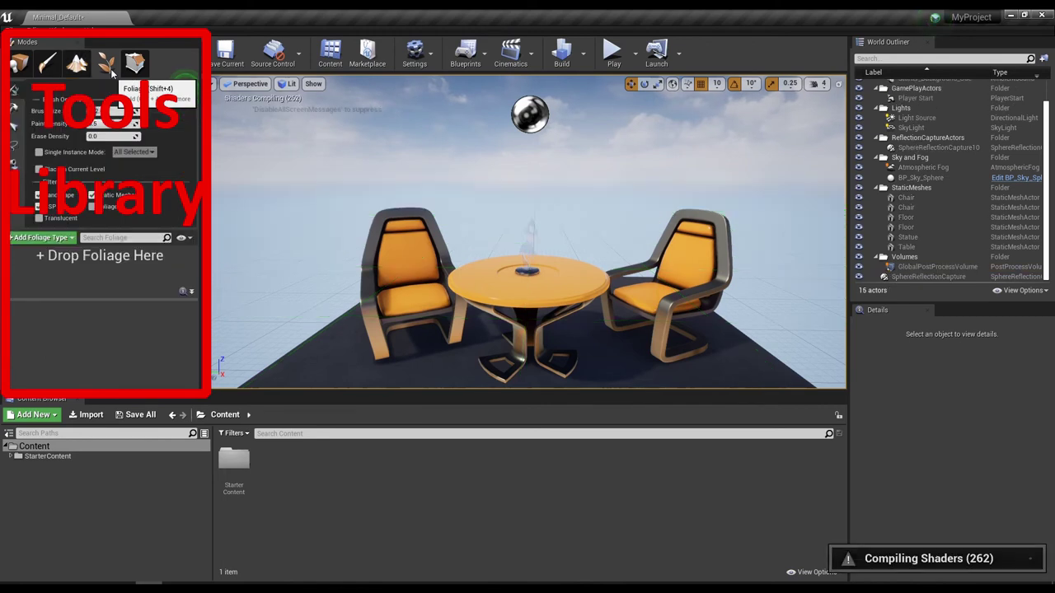
left_click(18, 65)
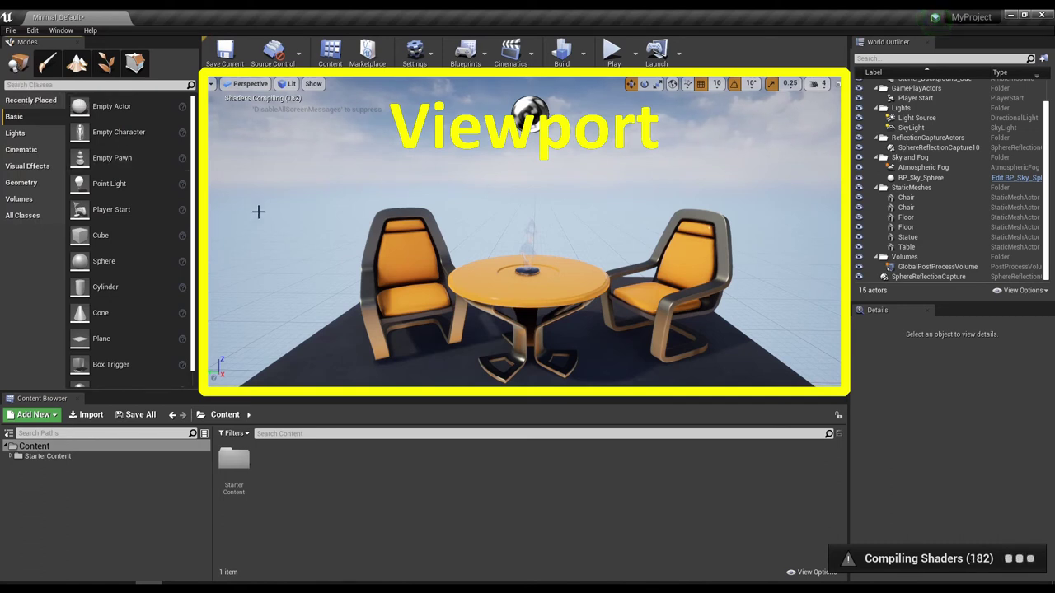
- Select BP_Sky_Sphere and drag the view in toward the table and chairs
left_click(448, 244)
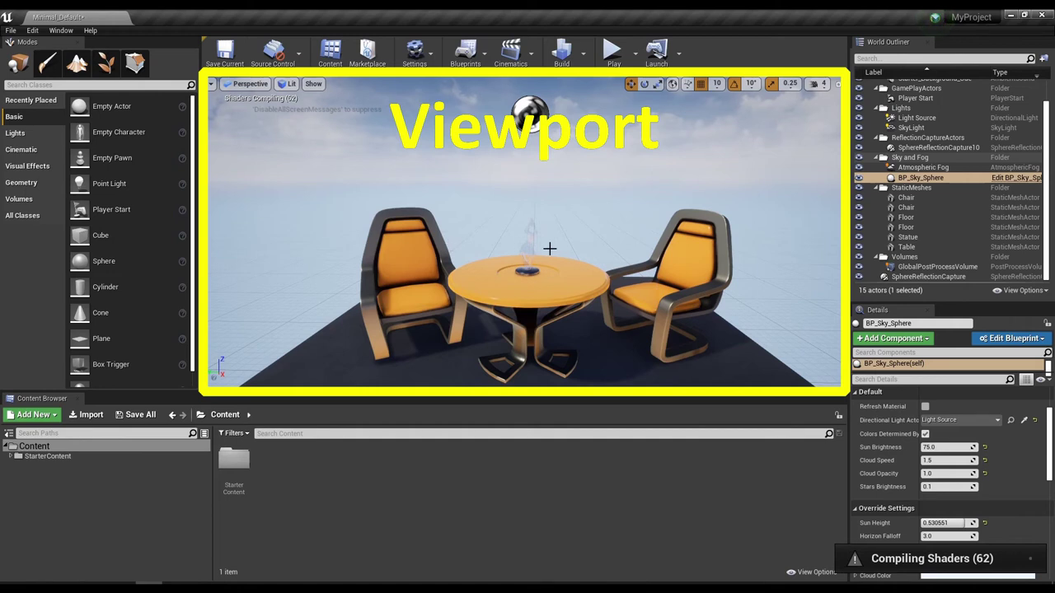
right_click(602, 249)
left_click(574, 247)
left_click_drag(575, 247, 560, 230)
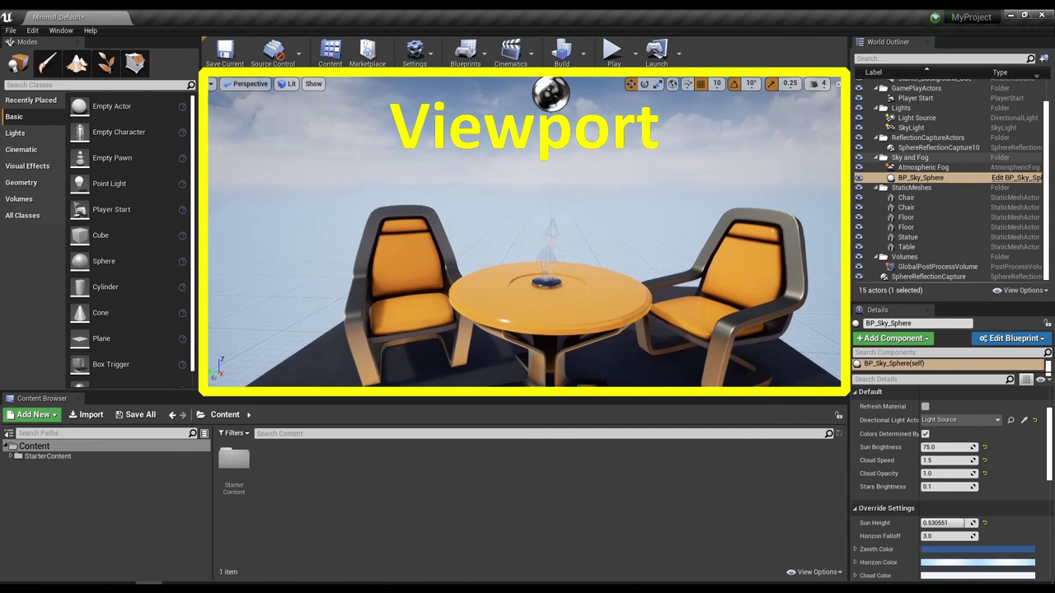
- Fly the camera around with W, S, Q, E and F, ending on an overhead view of the table
key("w")
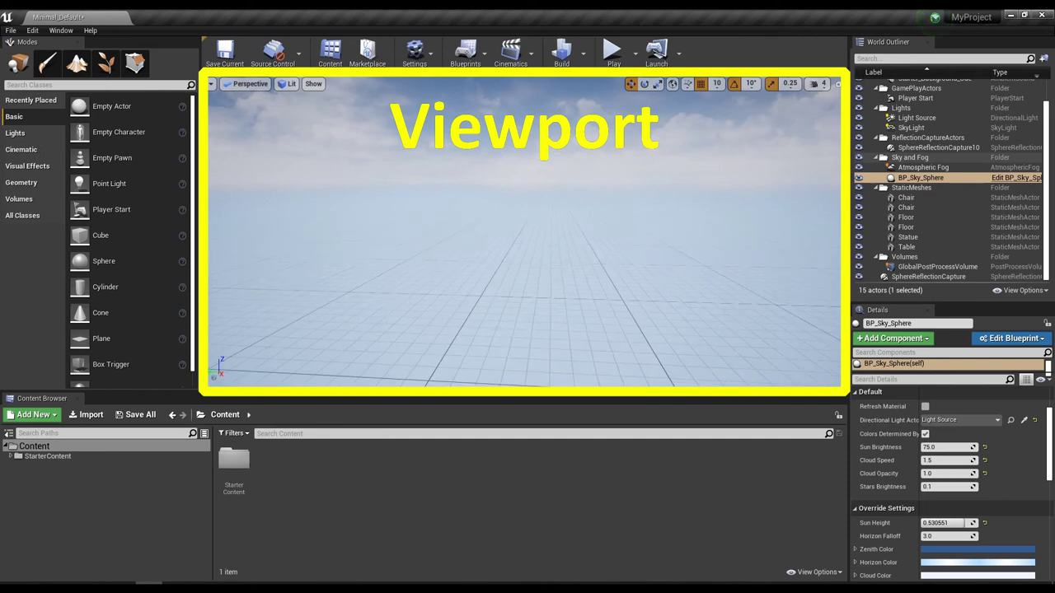
key("f")
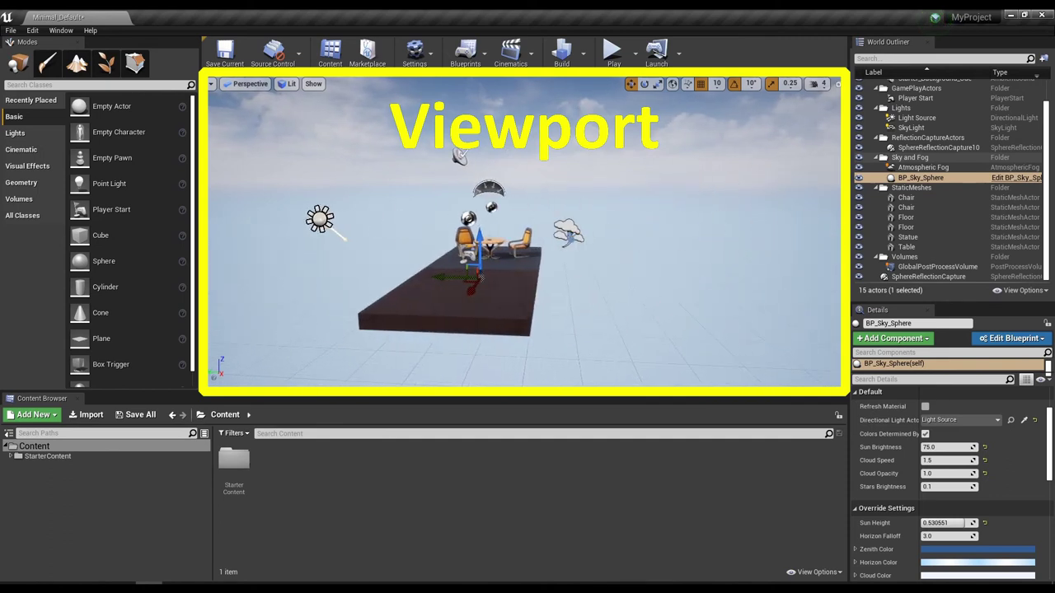
key("q")
key("e")
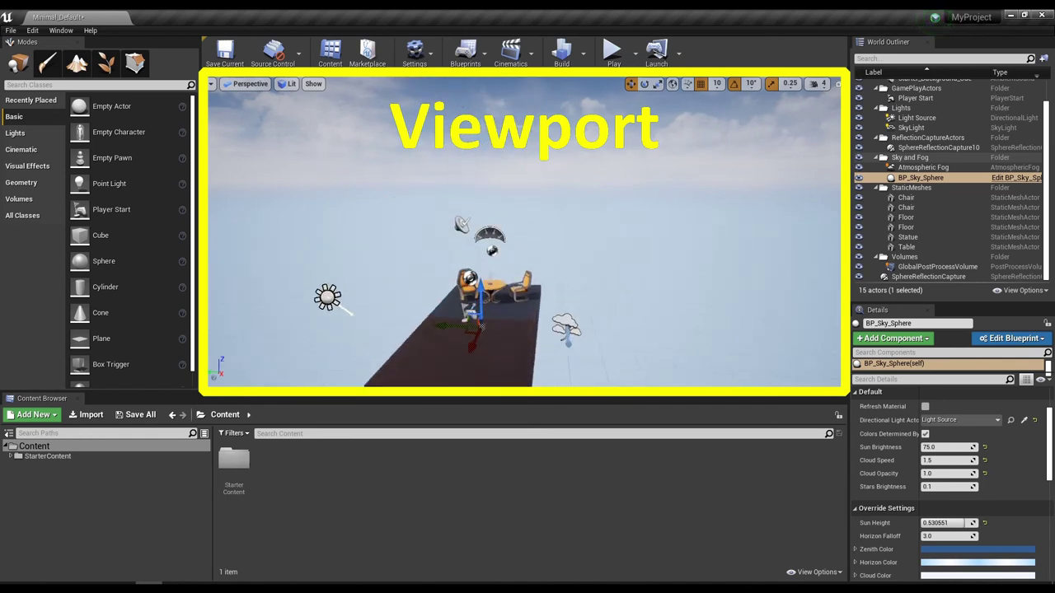
key("s")
key("e")
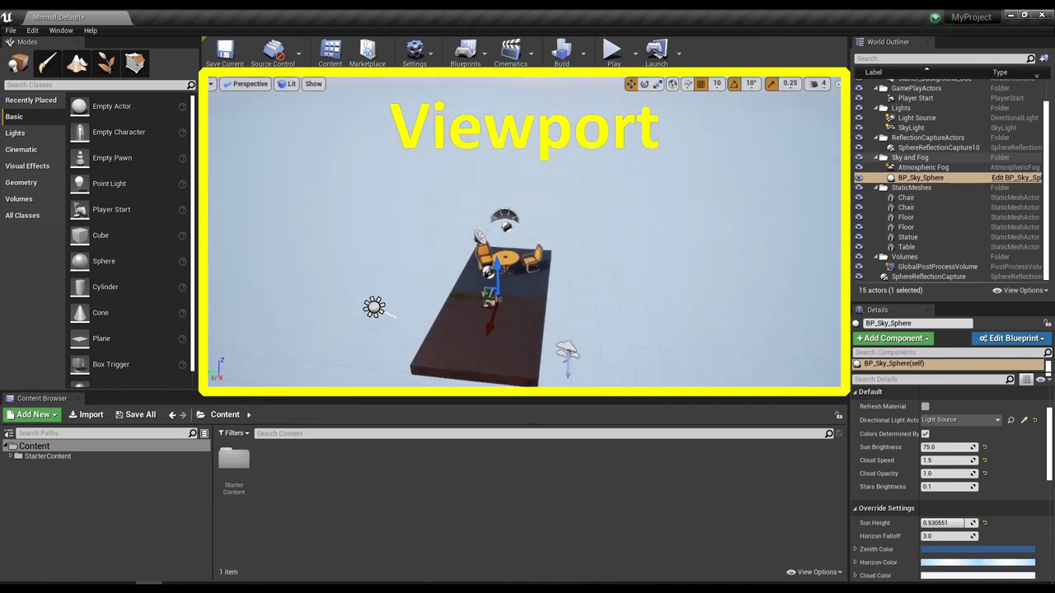
key("s")
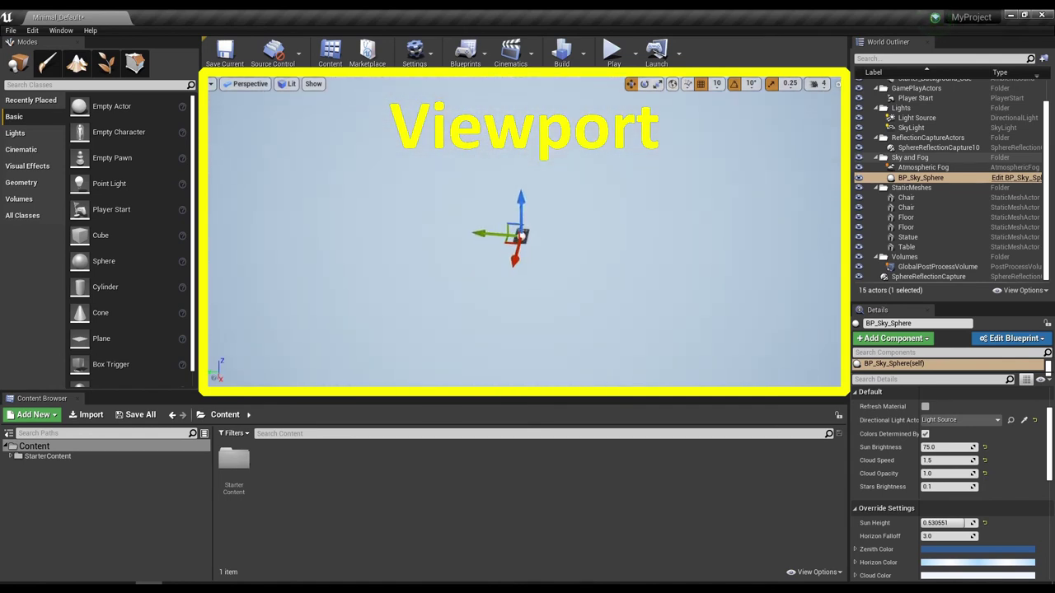
key("w")
key("s")
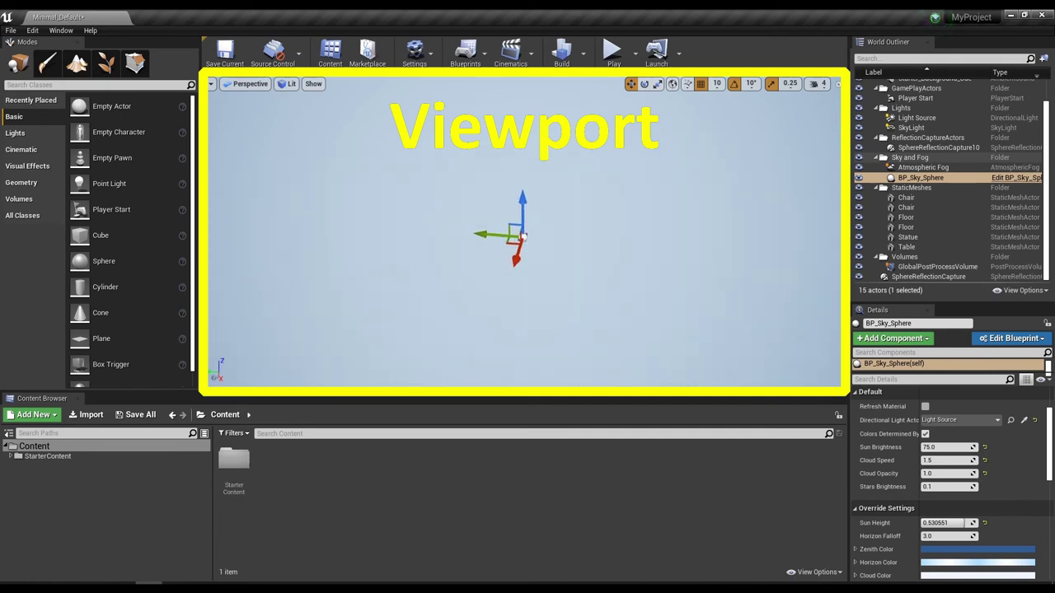
key("w")
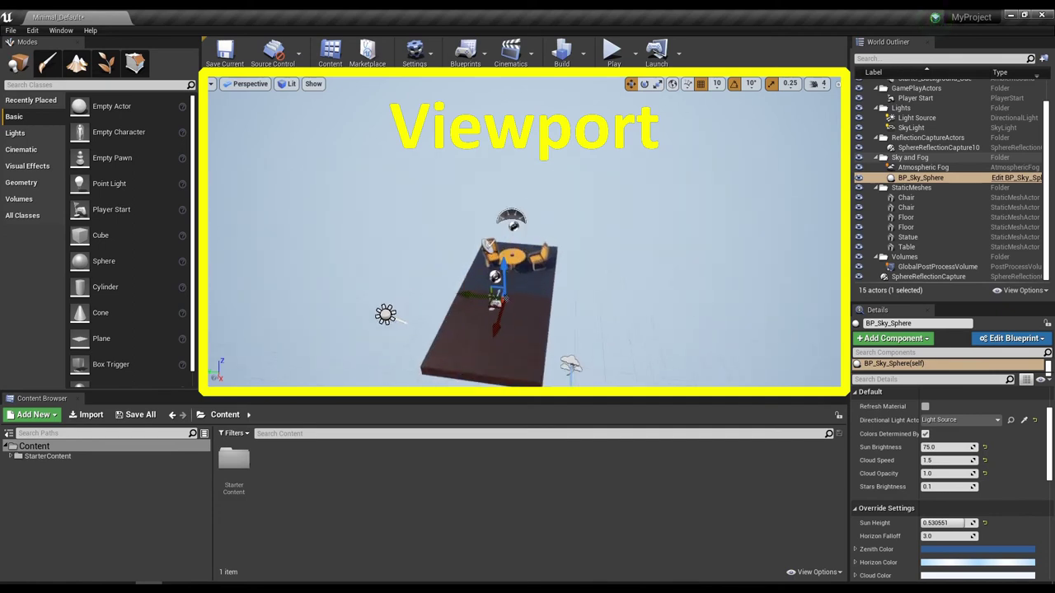
key("w")
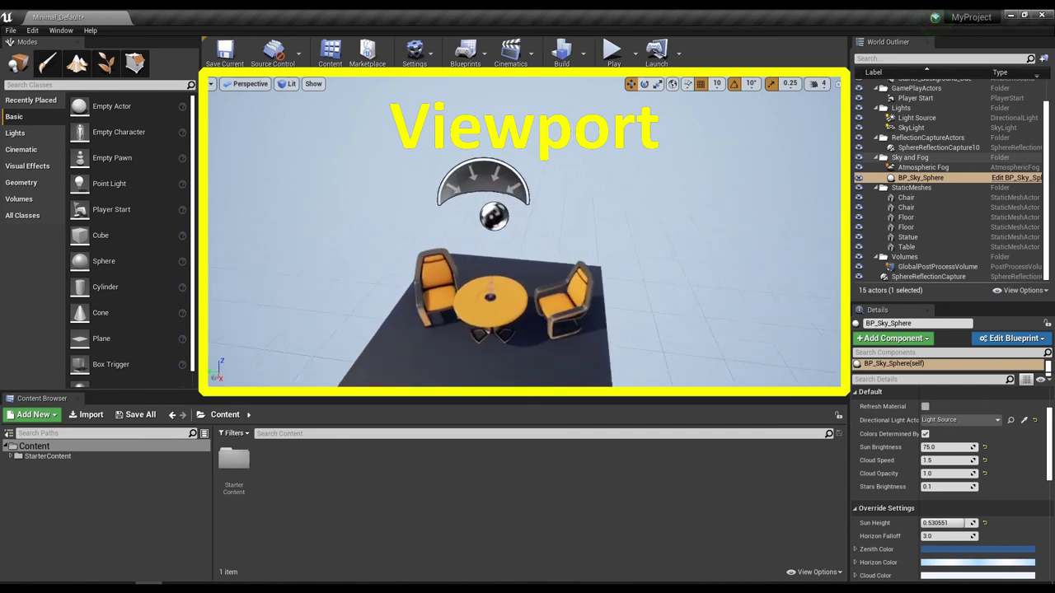
key("w")
key("s")
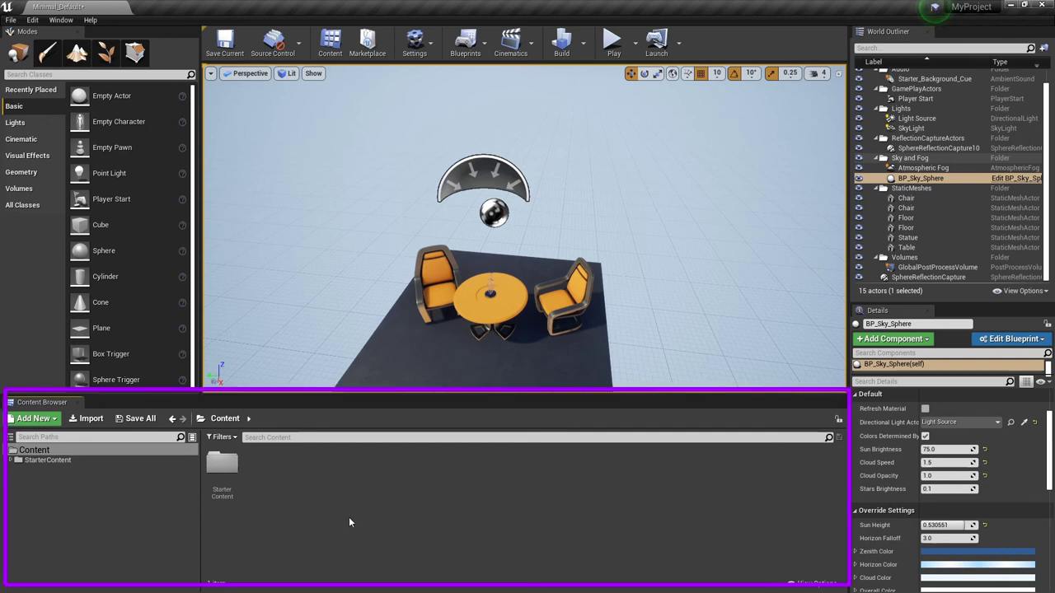
- Create a folder named Examples in Content and open it
right_click(281, 484)
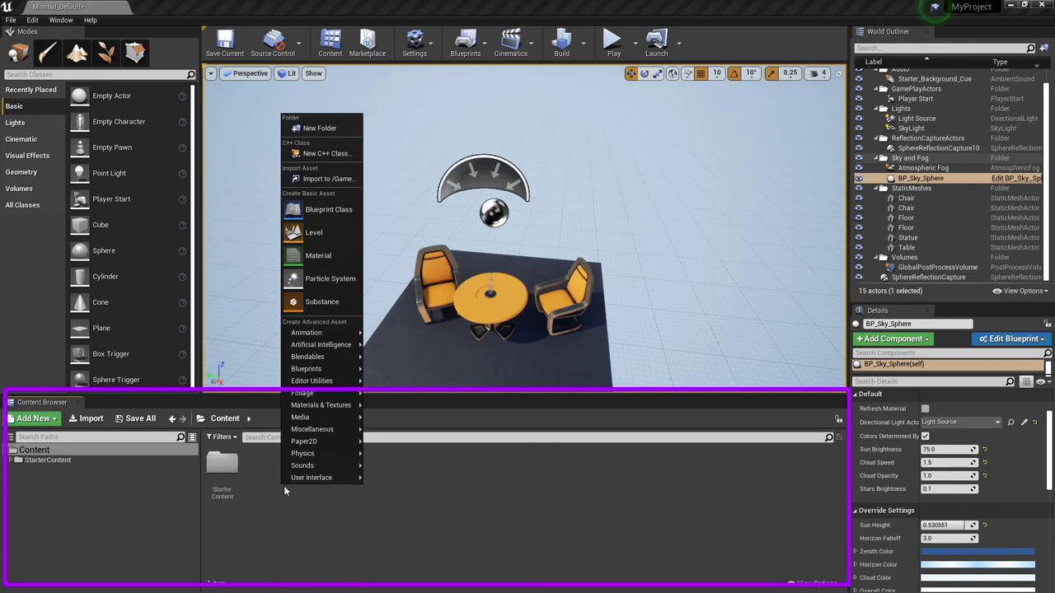
left_click(320, 126)
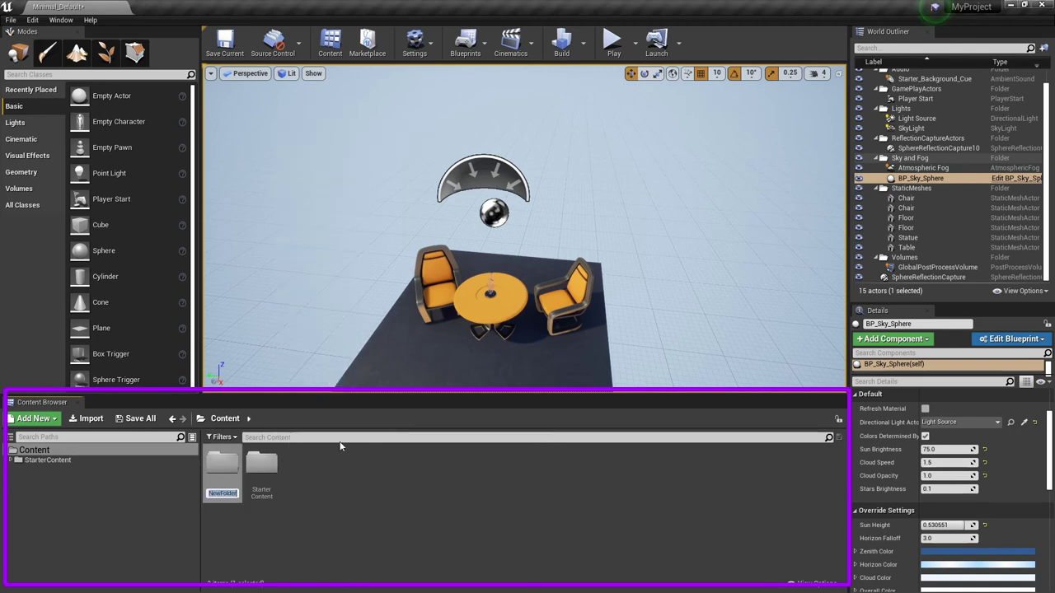
type("Examples")
key("Return")
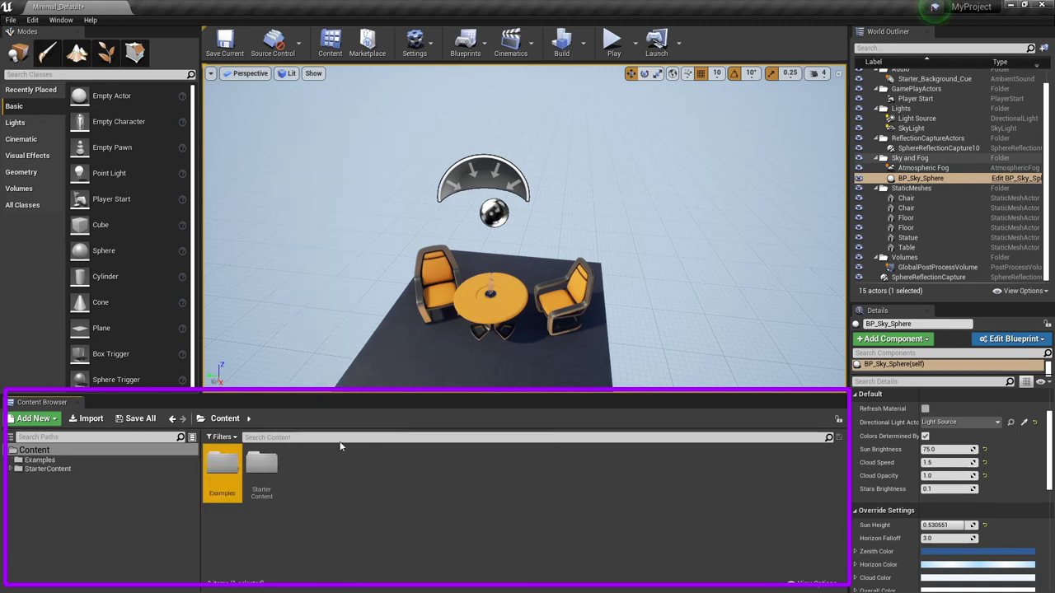
double_click(234, 467)
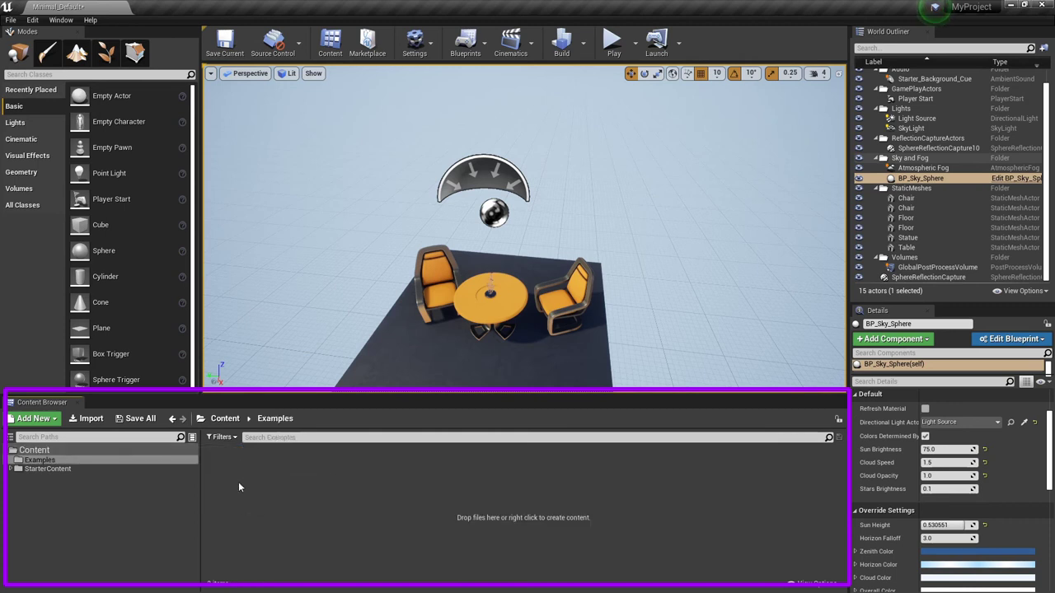
- Create a Blueprints folder inside Examples and open it
right_click(241, 487)
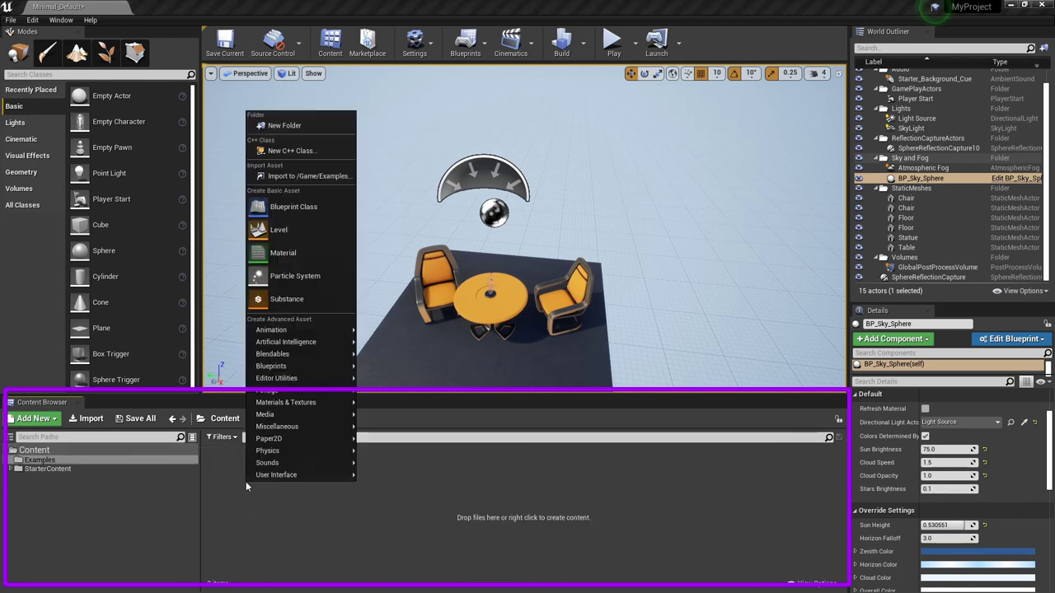
left_click(285, 125)
type("Blueprints")
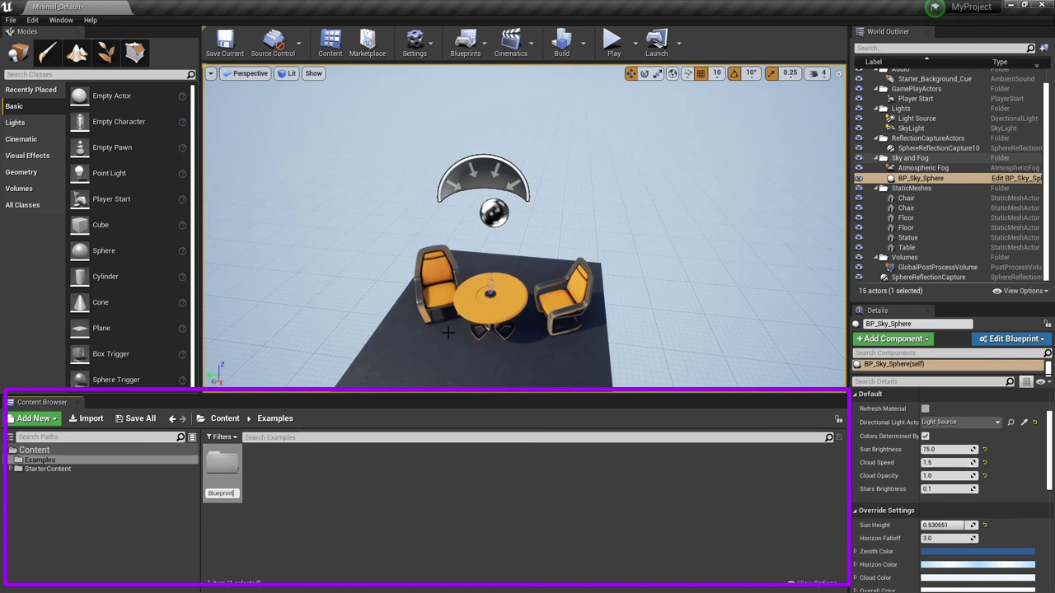
key("Return")
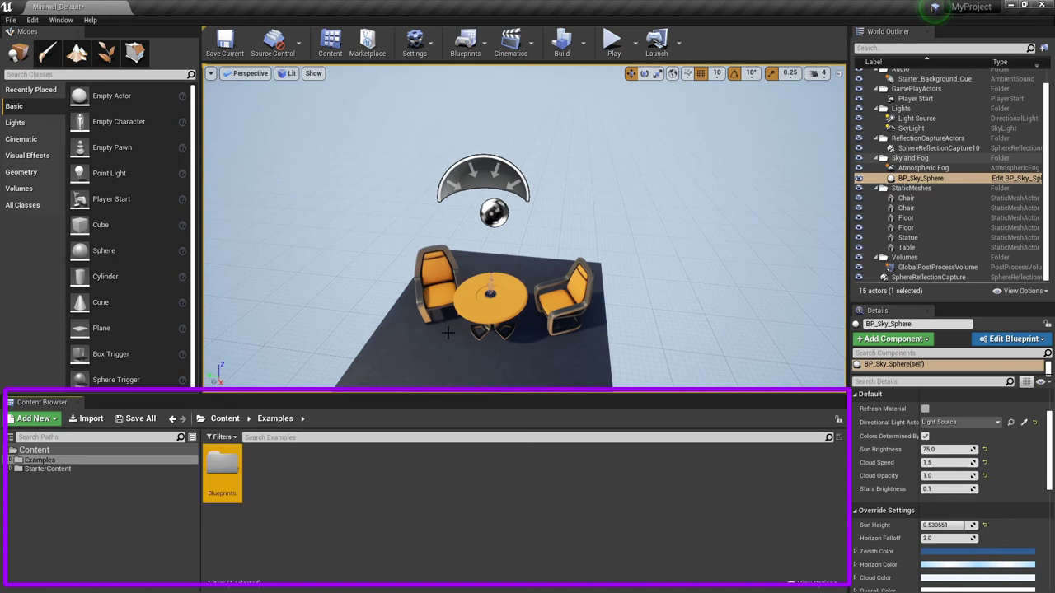
double_click(223, 474)
- Create an Actors folder inside Blueprints and open it
right_click(279, 480)
left_click(312, 118)
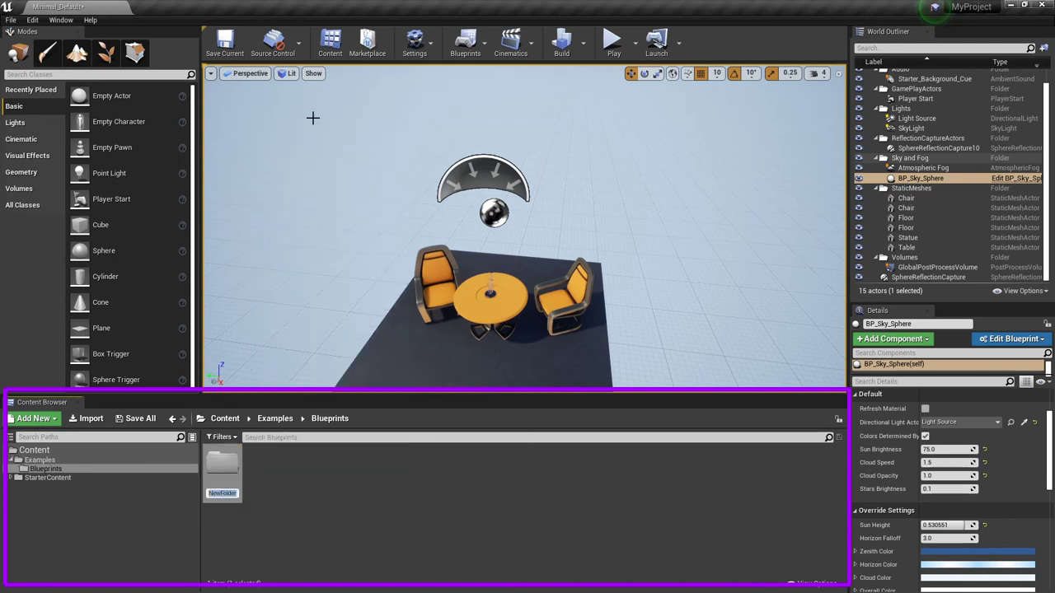
type("Actors")
key("Return")
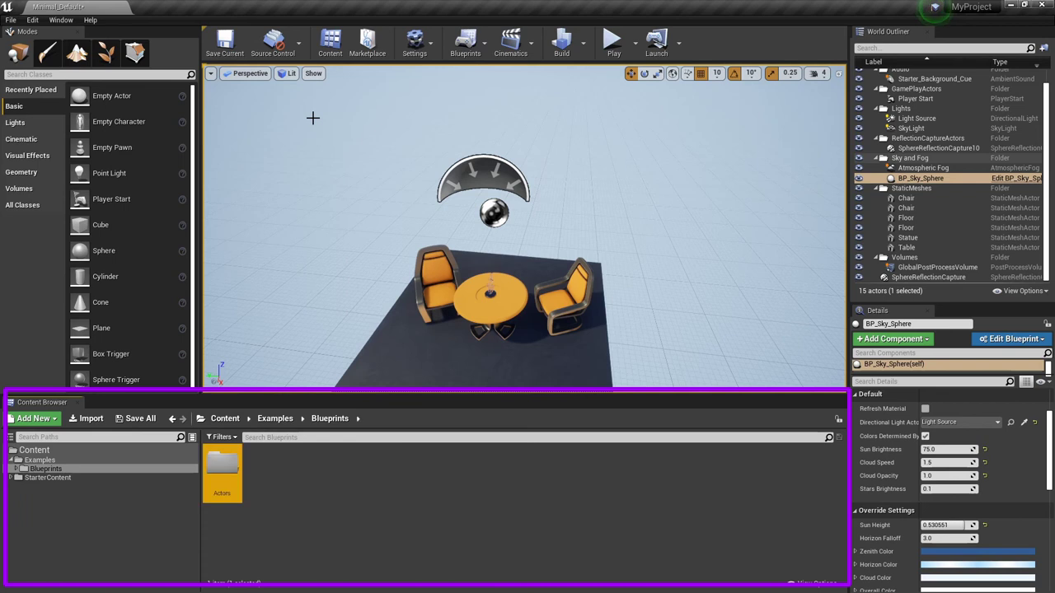
double_click(238, 473)
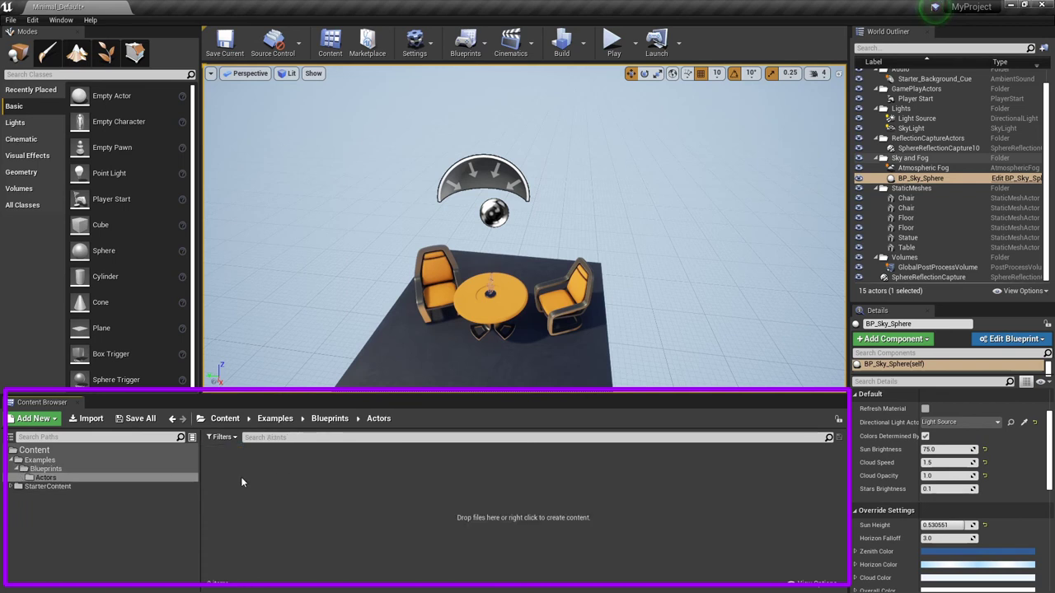
- Create an Actor Blueprint named A_Blueprint in the Actors folder and open it in the Blueprint Editor
right_click(238, 476)
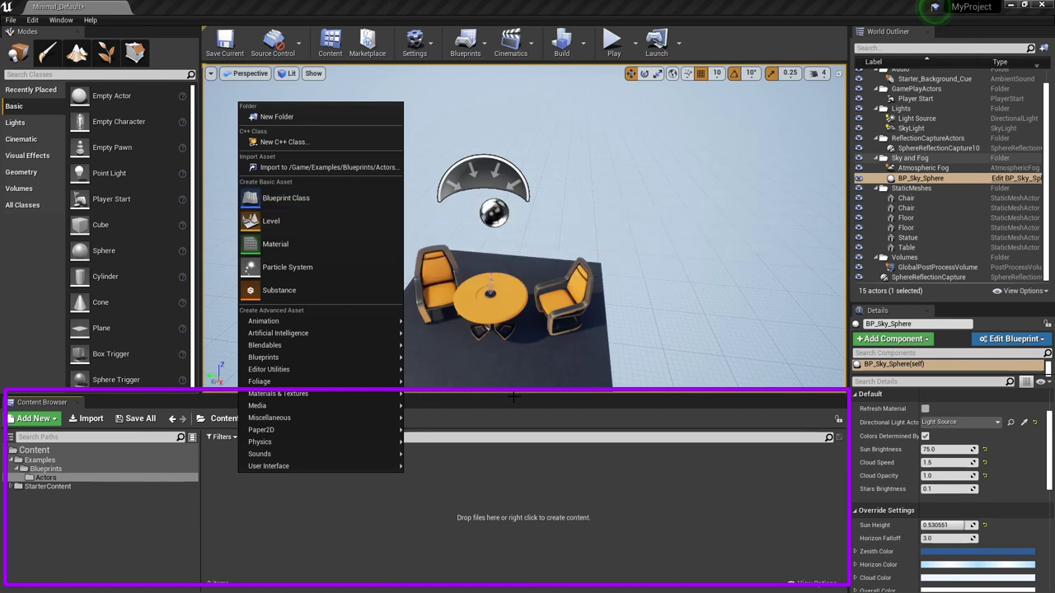
left_click(311, 484)
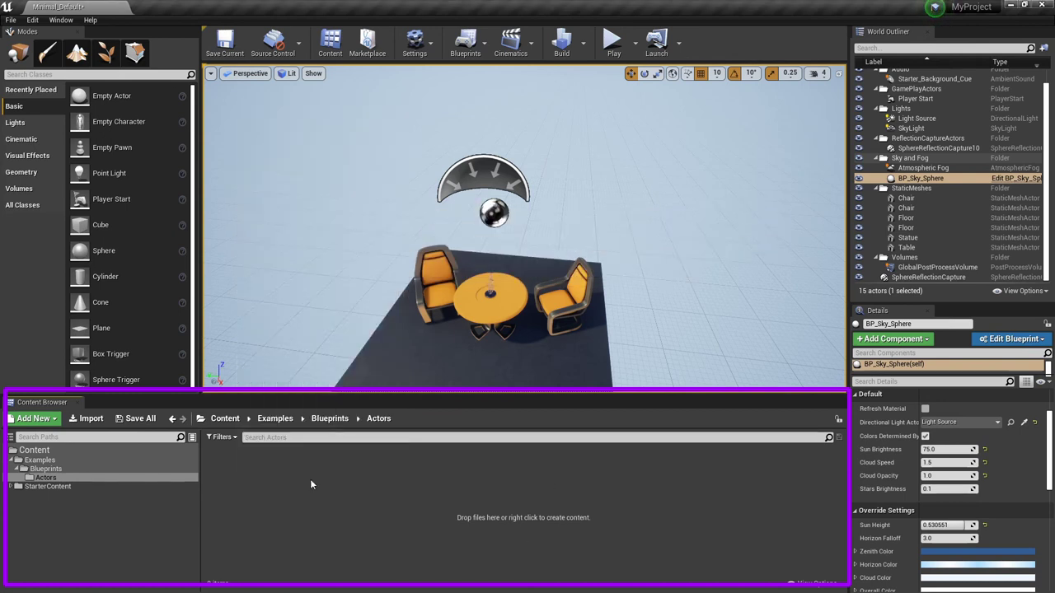
right_click(241, 471)
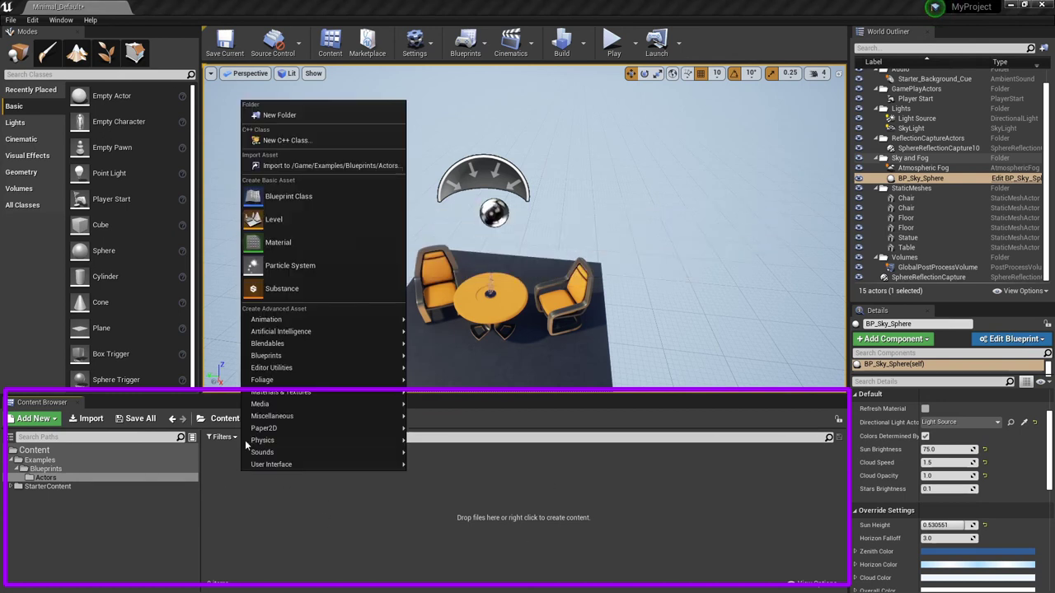
left_click(314, 200)
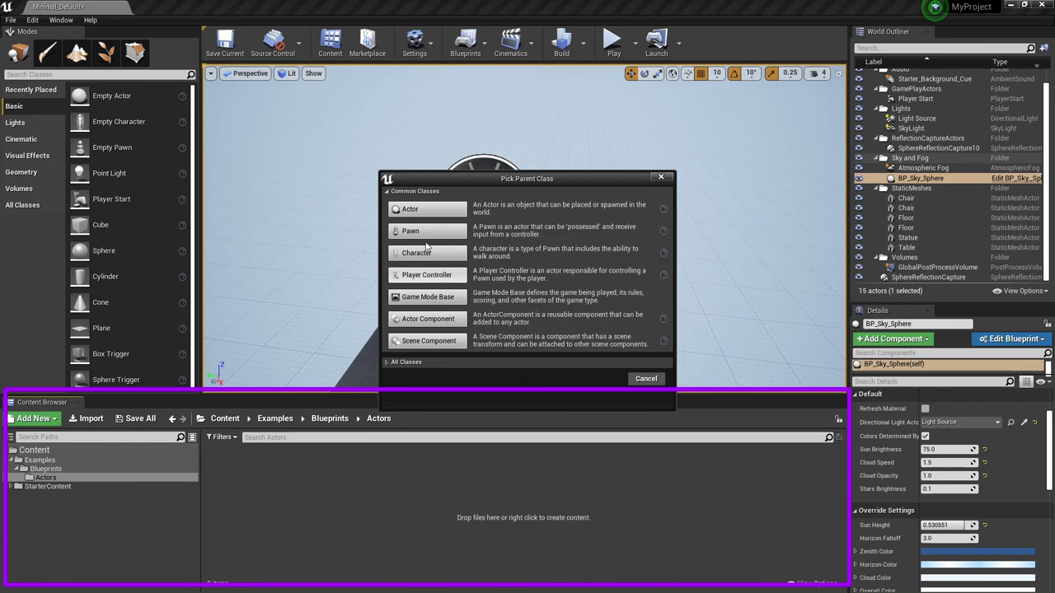
left_click(431, 213)
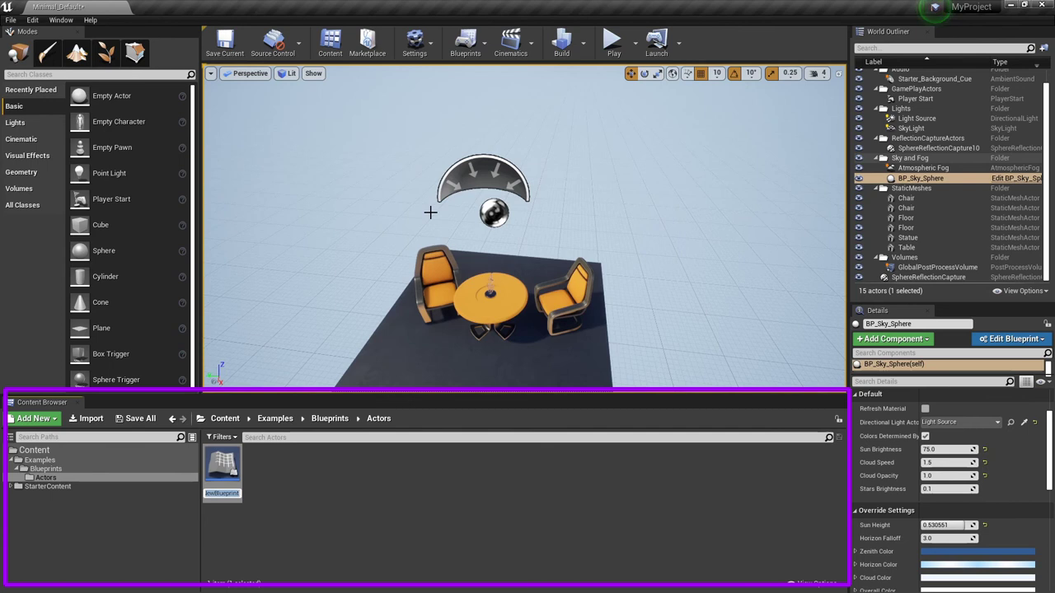
type("A_")
type("_Blueprint")
key("Return")
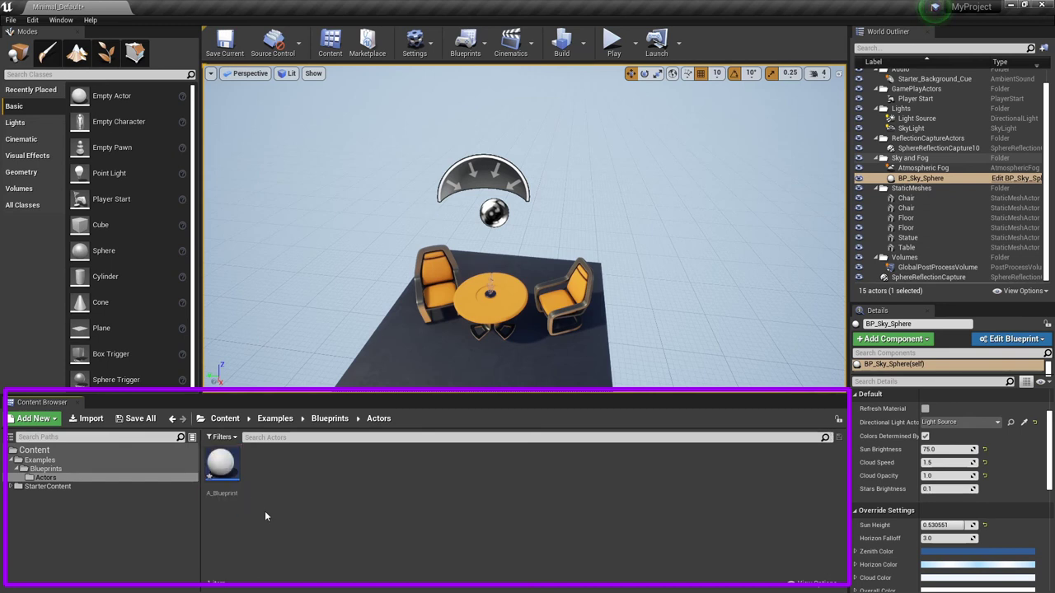
mouse_move(234, 468)
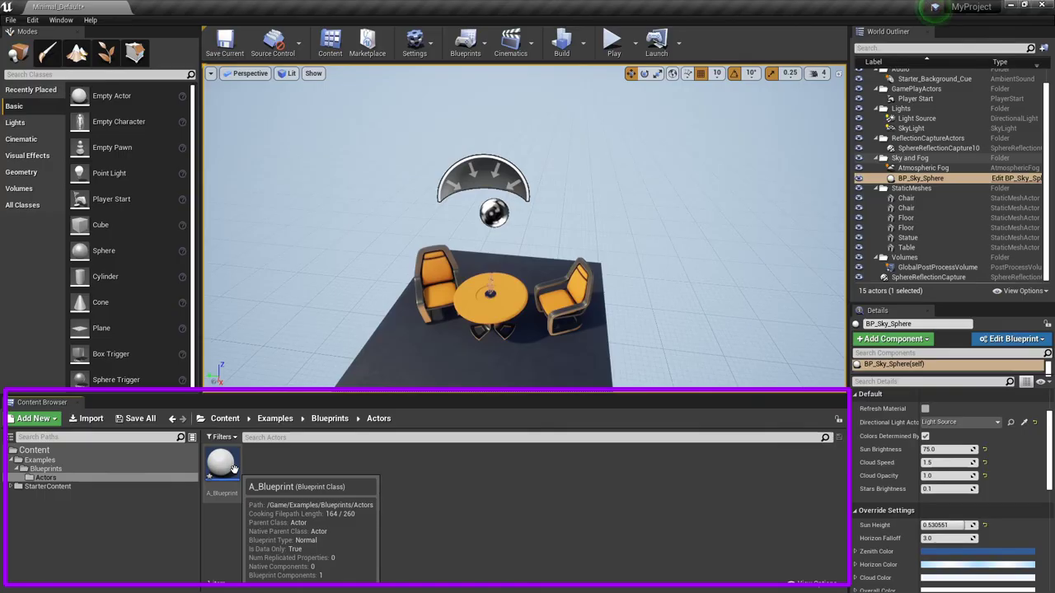
double_click(222, 464)
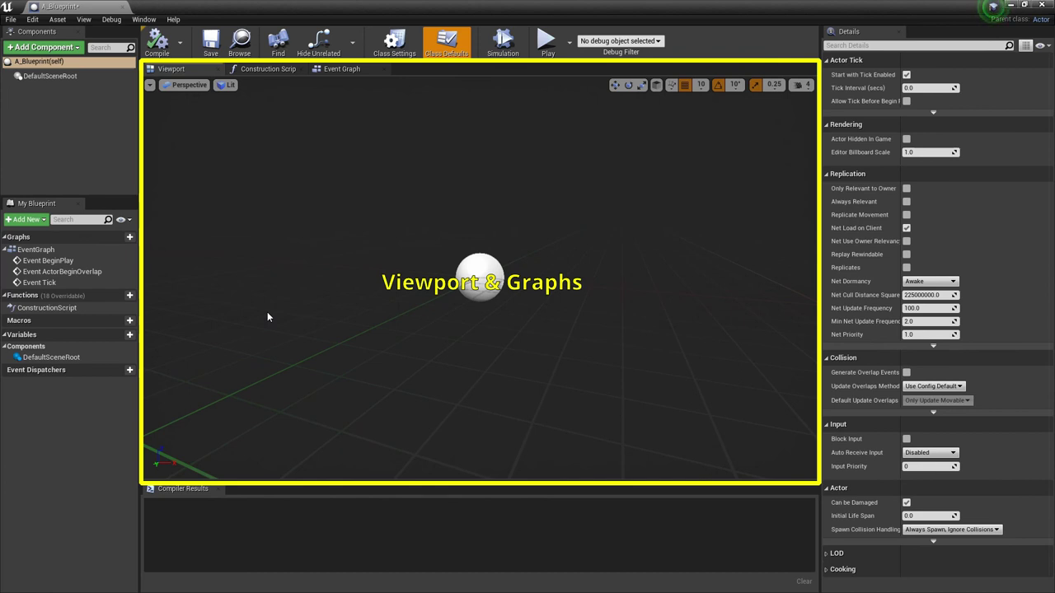
- Review the Construction Script and Event Graph, then return to the Viewport preview
left_click(254, 73)
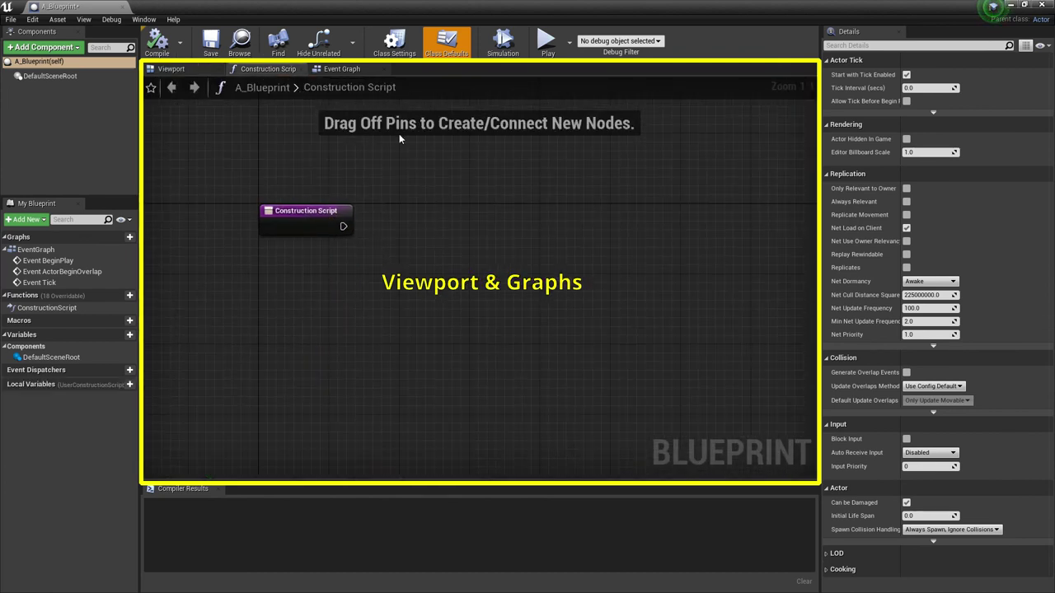
left_click(341, 69)
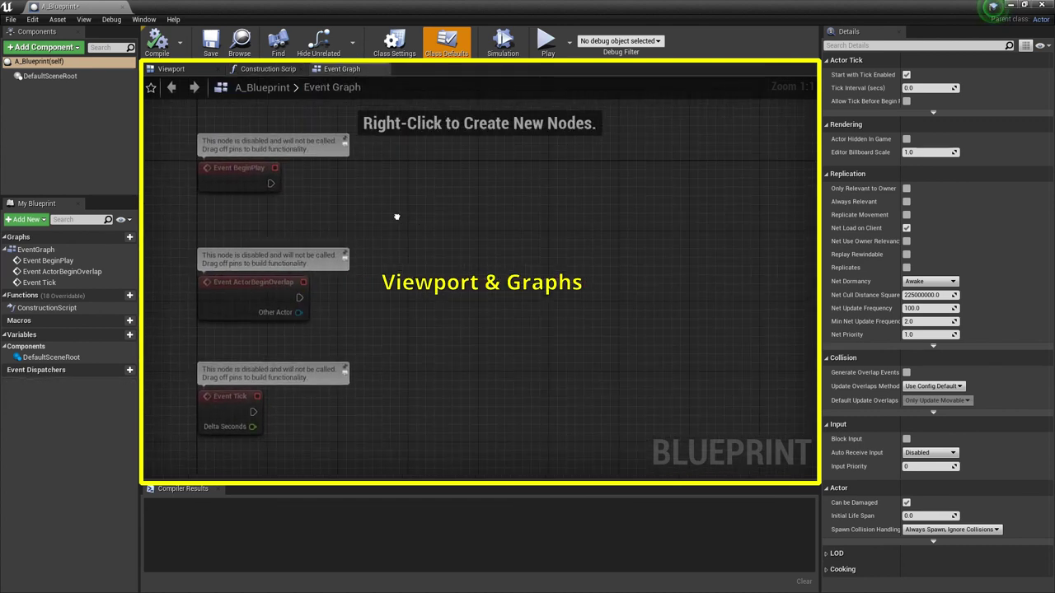
left_click(180, 71)
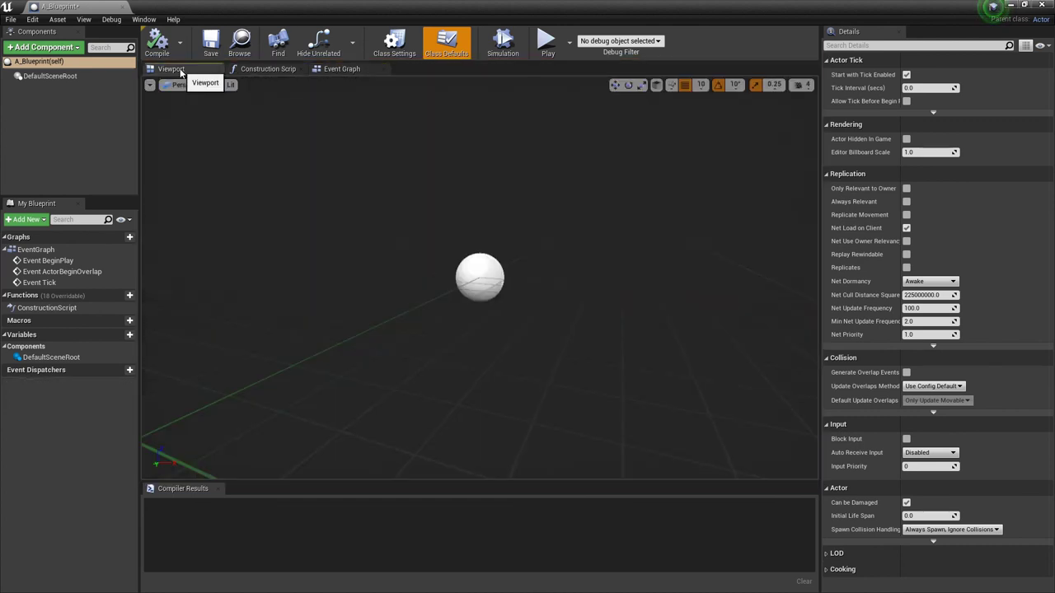
- Add Cube and Sphere components, and move the Cube to X 120 beside the Sphere
left_click(50, 47)
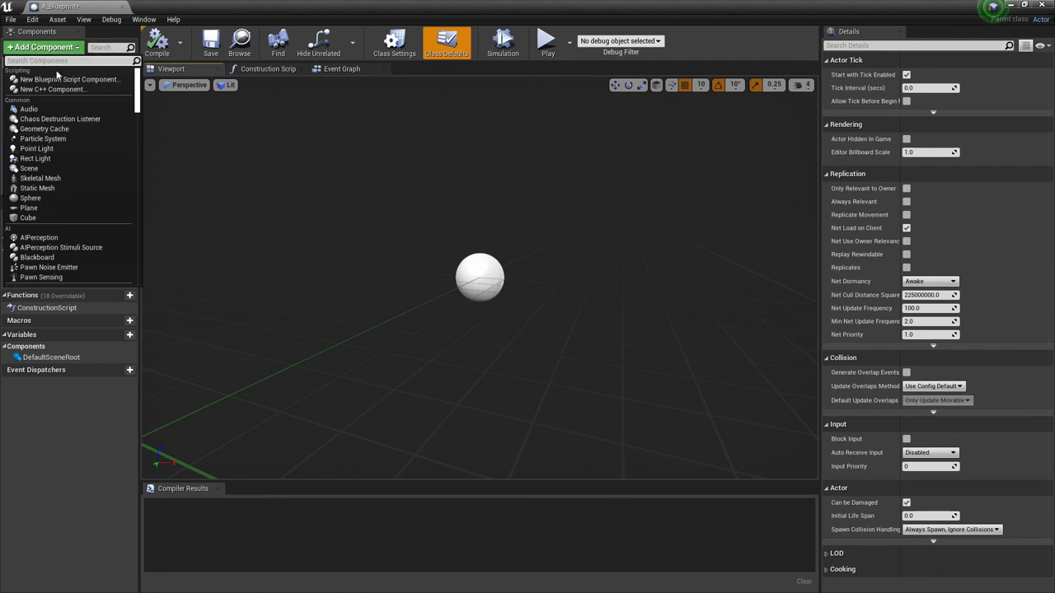
left_click(28, 219)
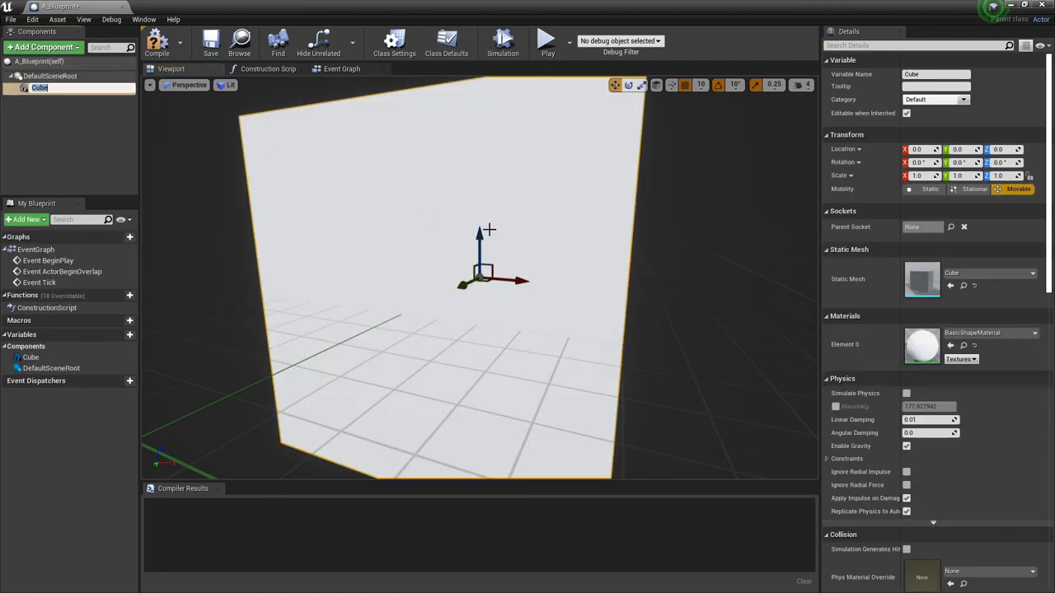
left_click(507, 280)
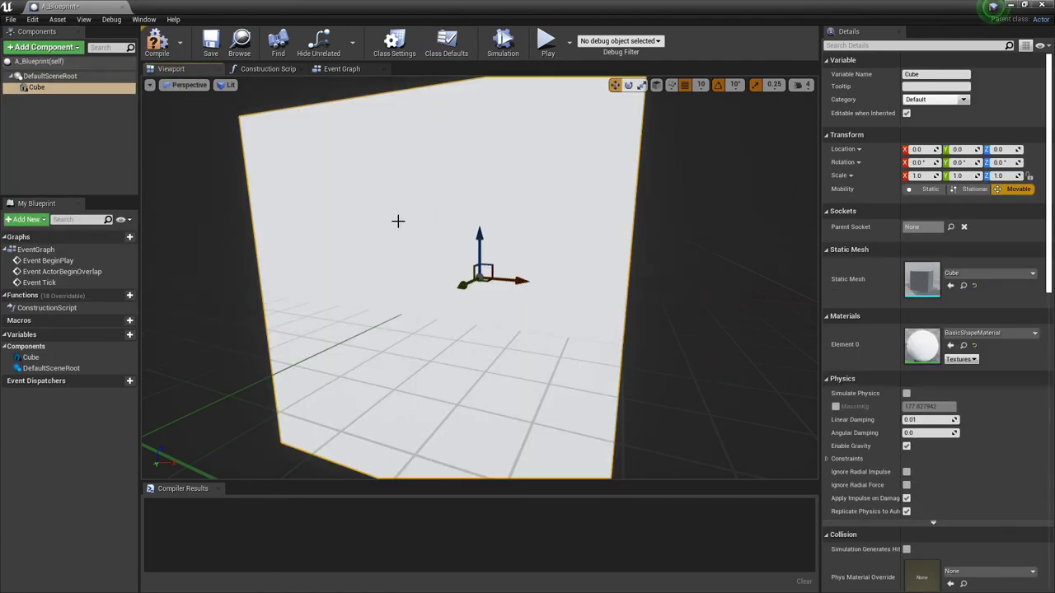
left_click(50, 47)
left_click(33, 271)
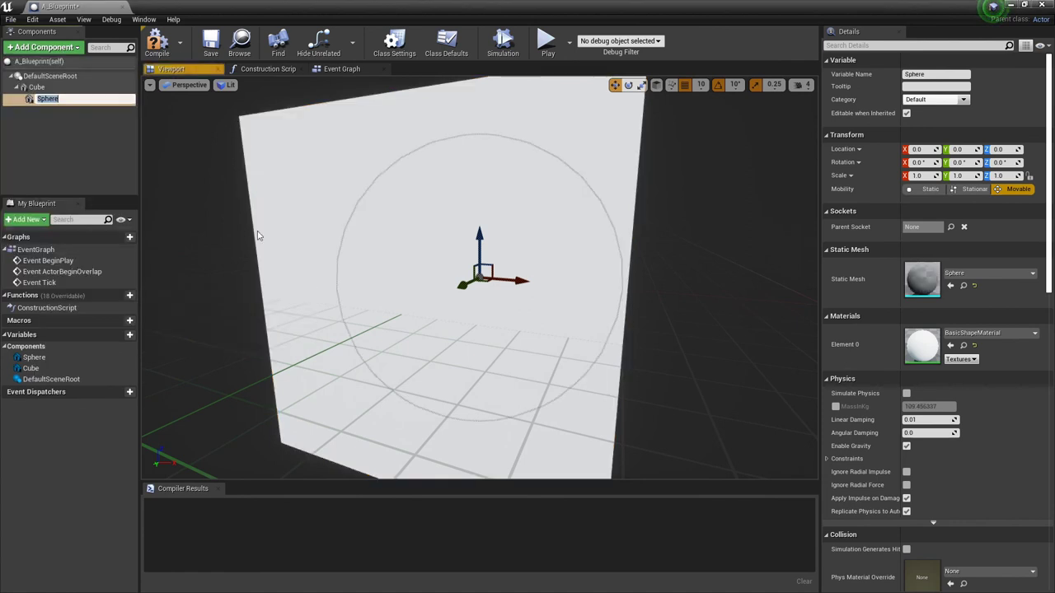
scroll(257, 236, "down", 5)
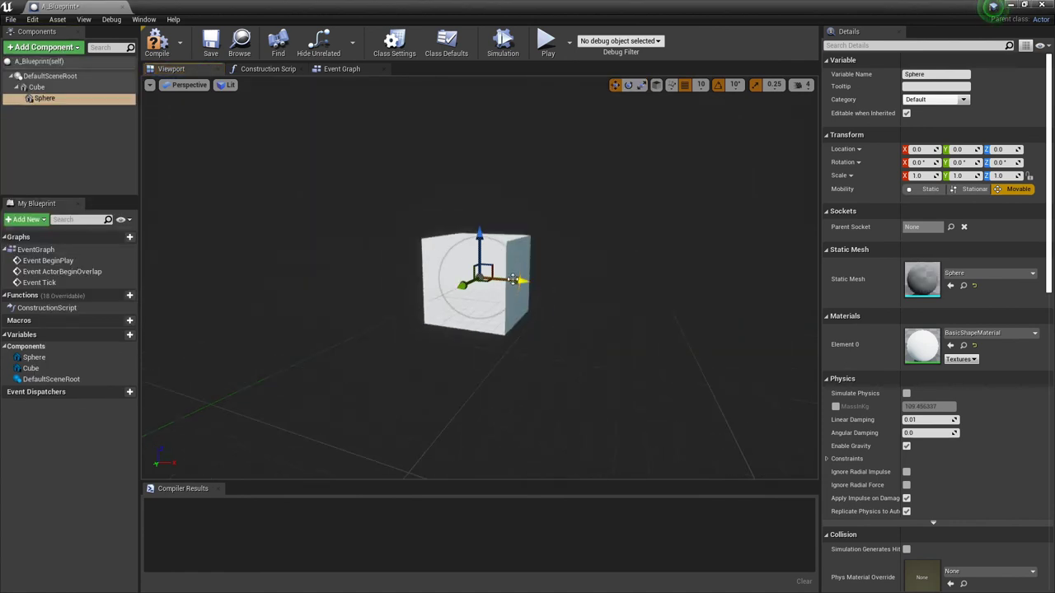
left_click(512, 280)
left_click_drag(513, 280, 628, 290)
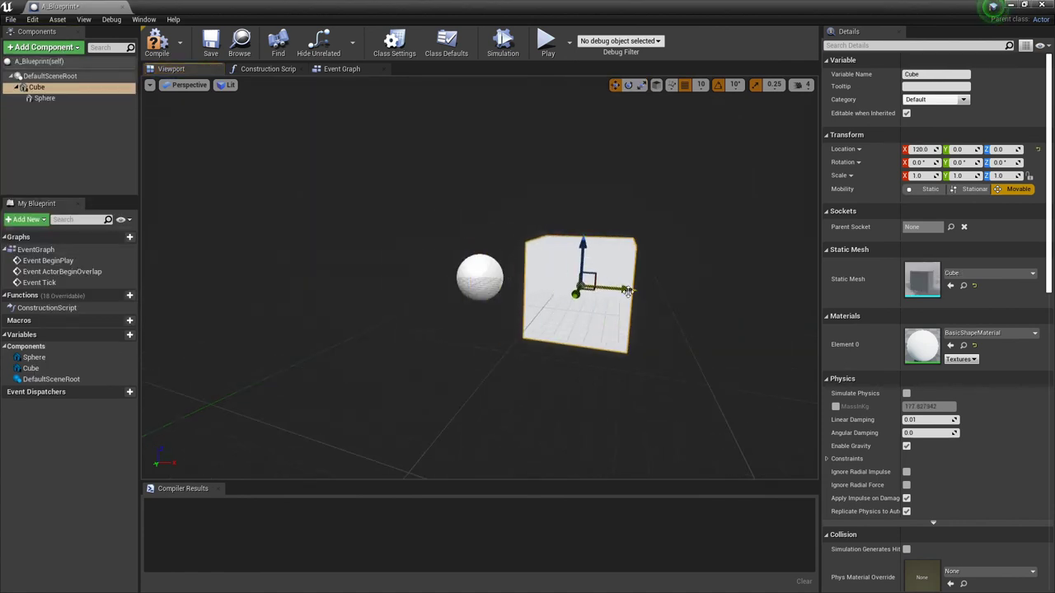
- Raise the Sphere component straight up to Location Z 150, keeping its hierarchy unchanged
left_click(487, 275)
left_click_drag(71, 101, 57, 78)
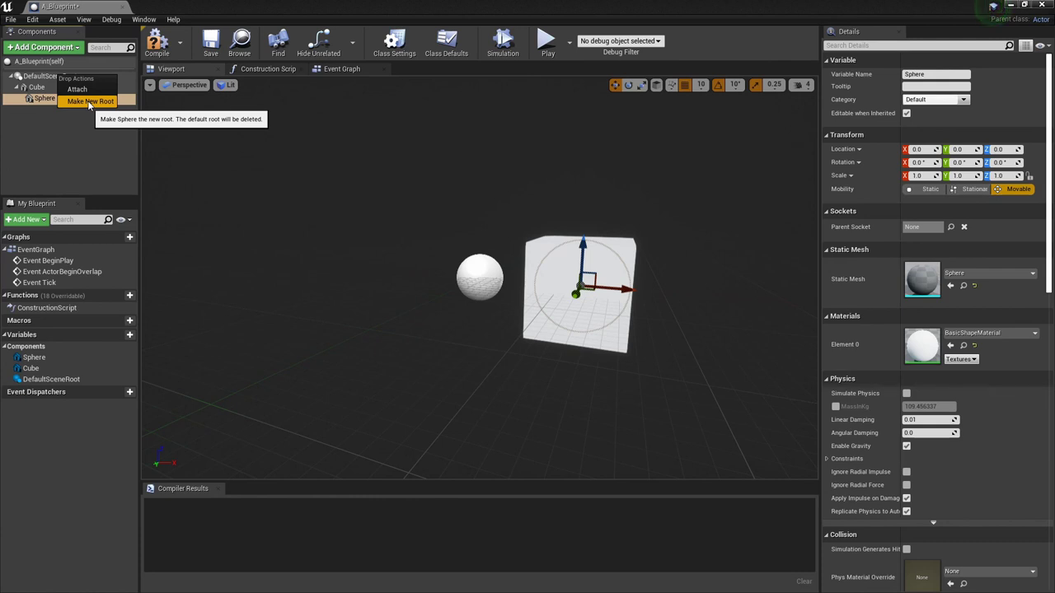
key("Escape")
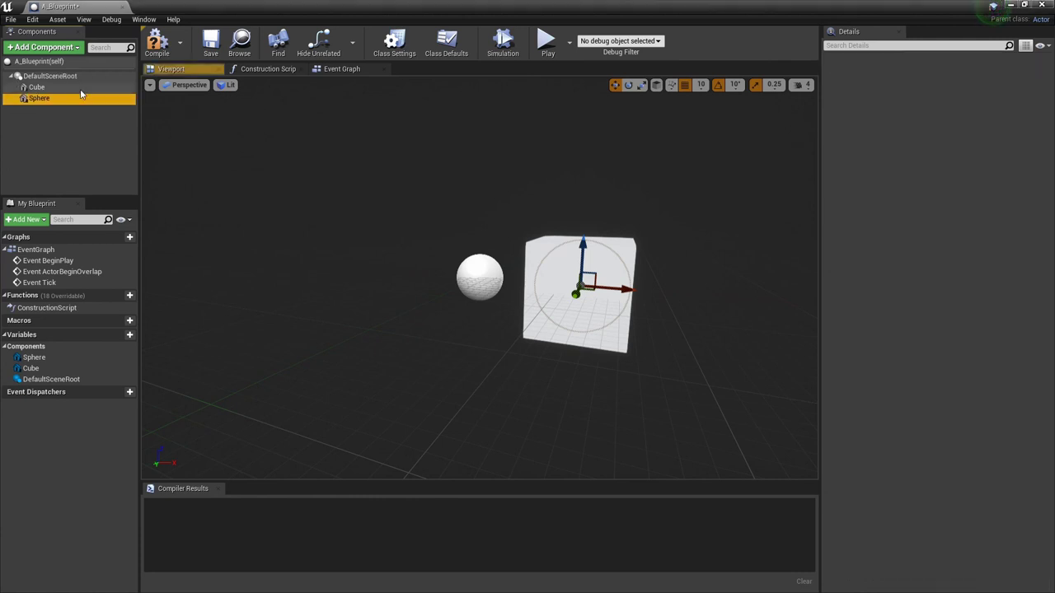
left_click(73, 122)
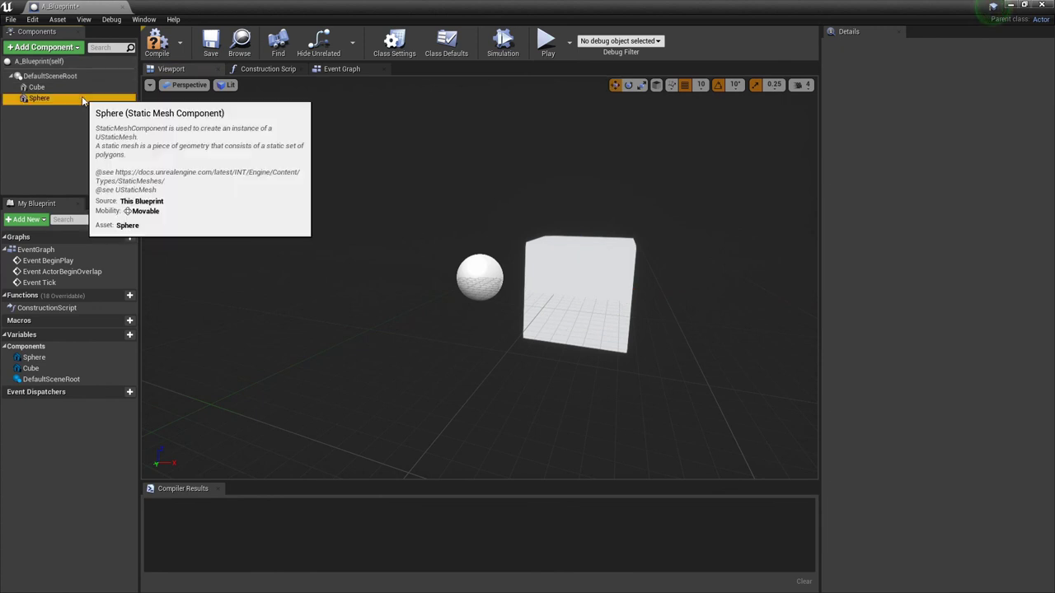
left_click(78, 99)
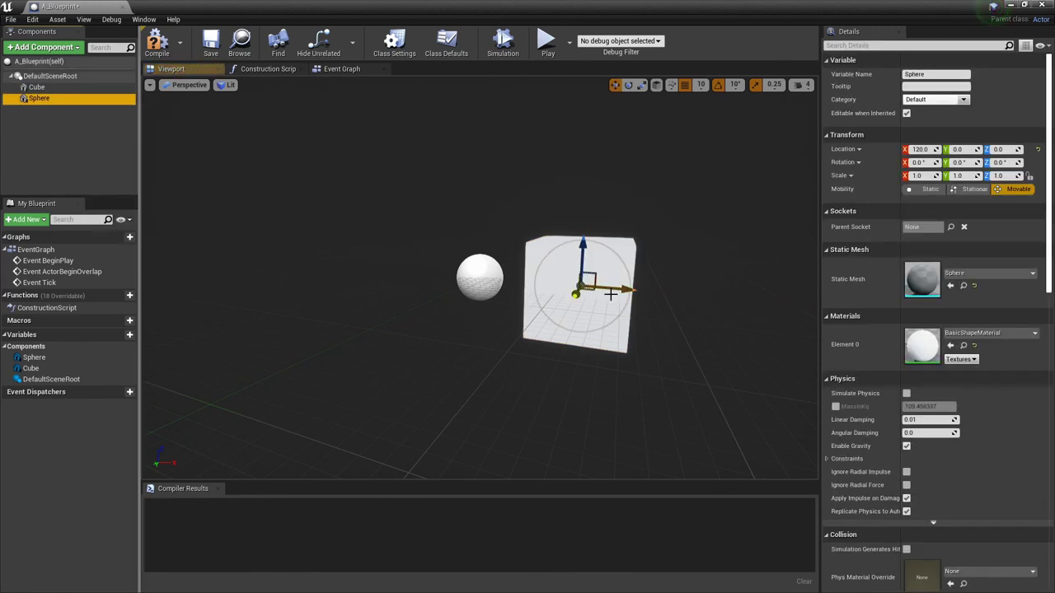
left_click(514, 271)
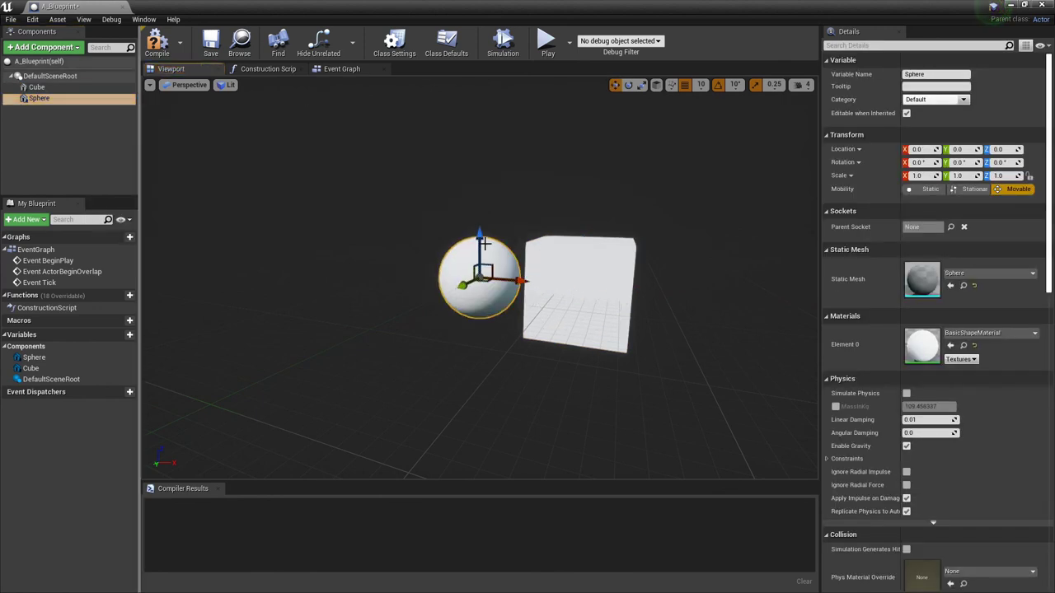
left_click_drag(480, 236, 477, 103)
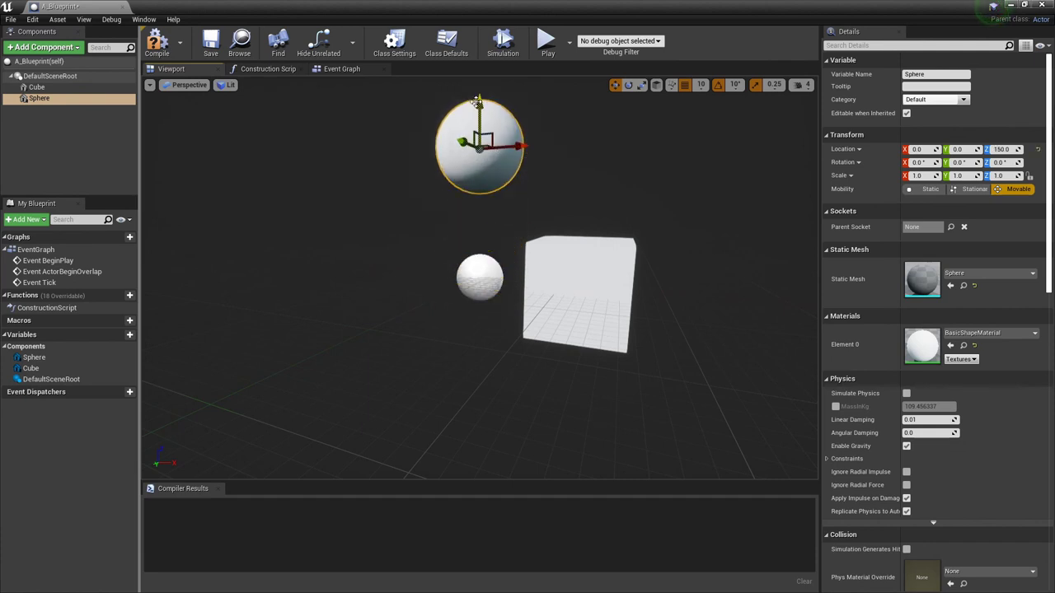
left_click(90, 76)
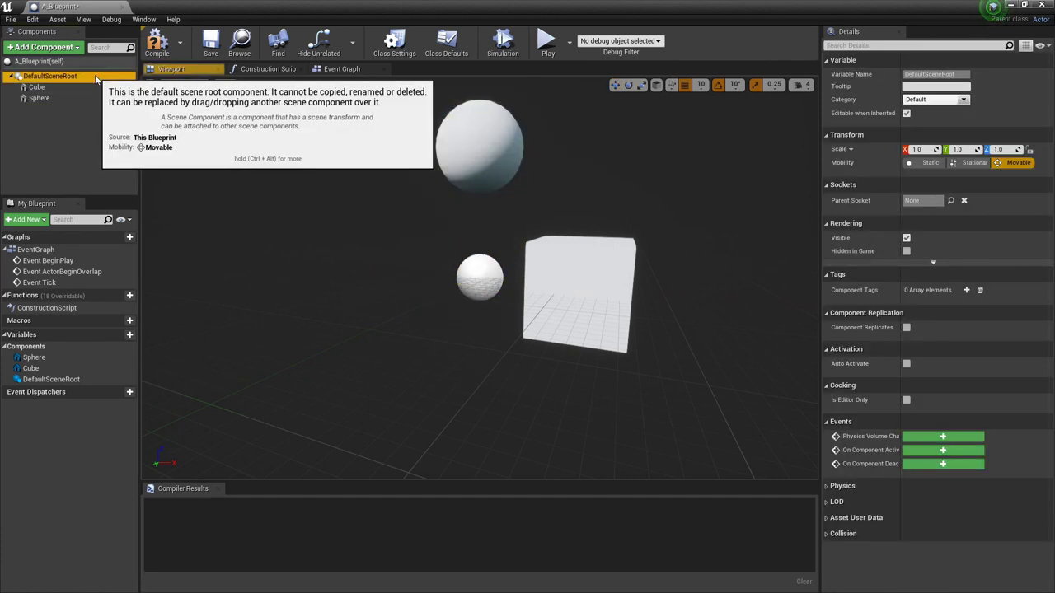
- Compile, then add a Scene component named Root under DefaultSceneRoot
left_click(156, 43)
left_click(74, 79)
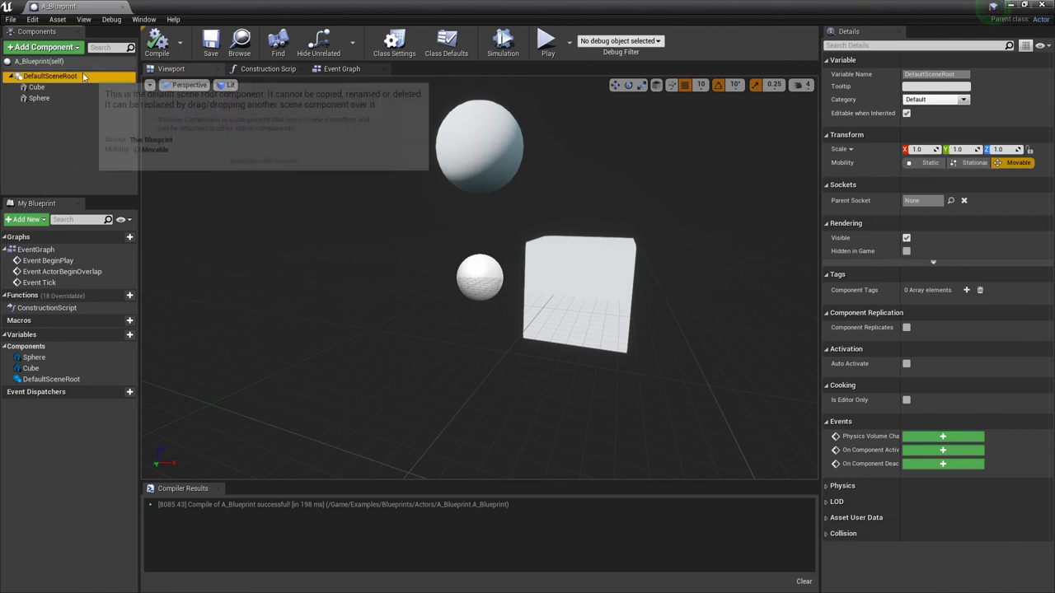
left_click(64, 48)
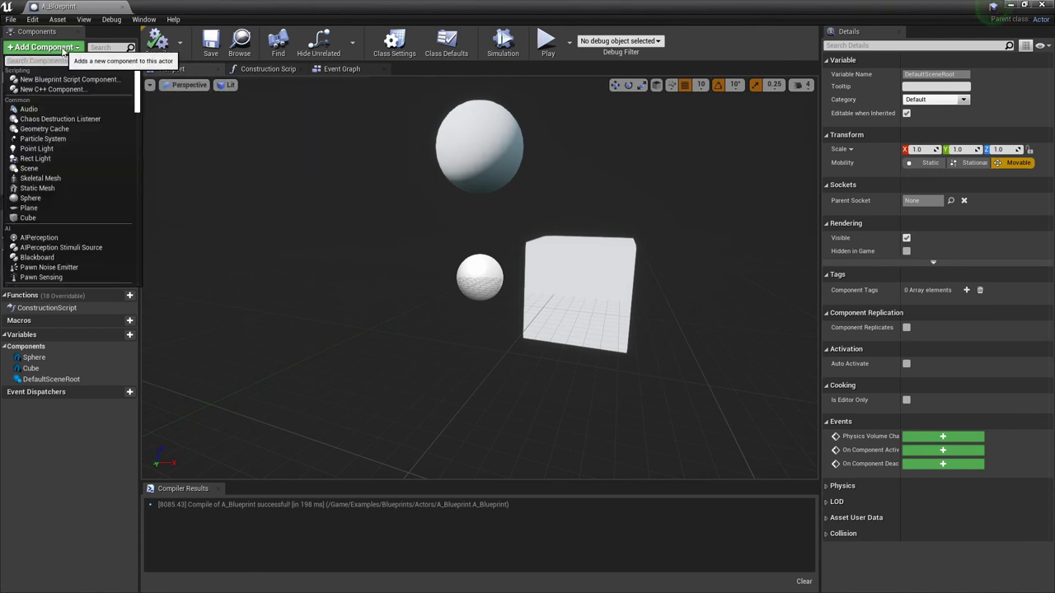
type("scene")
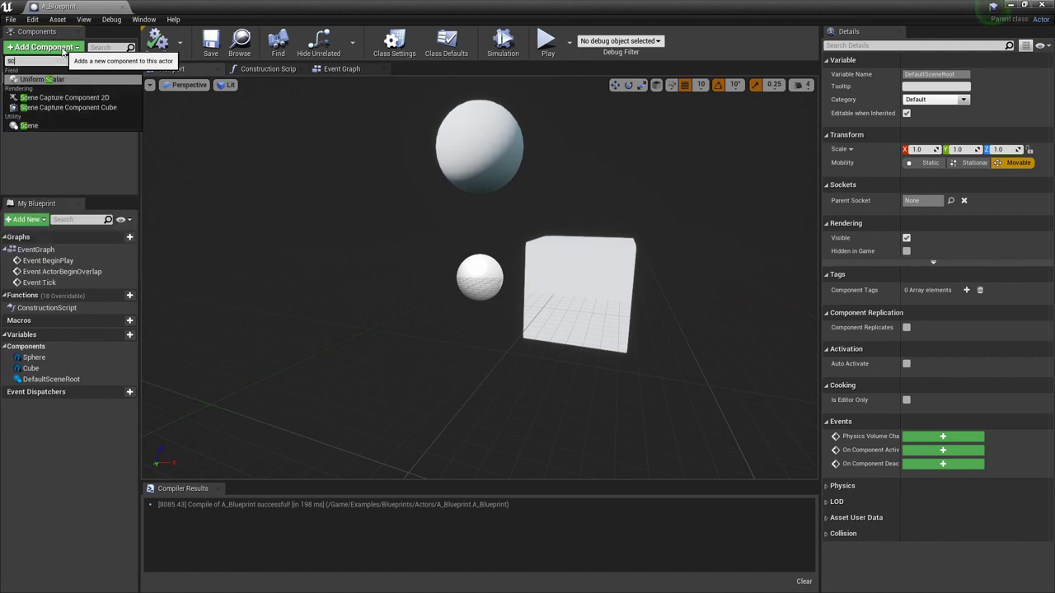
left_click(48, 107)
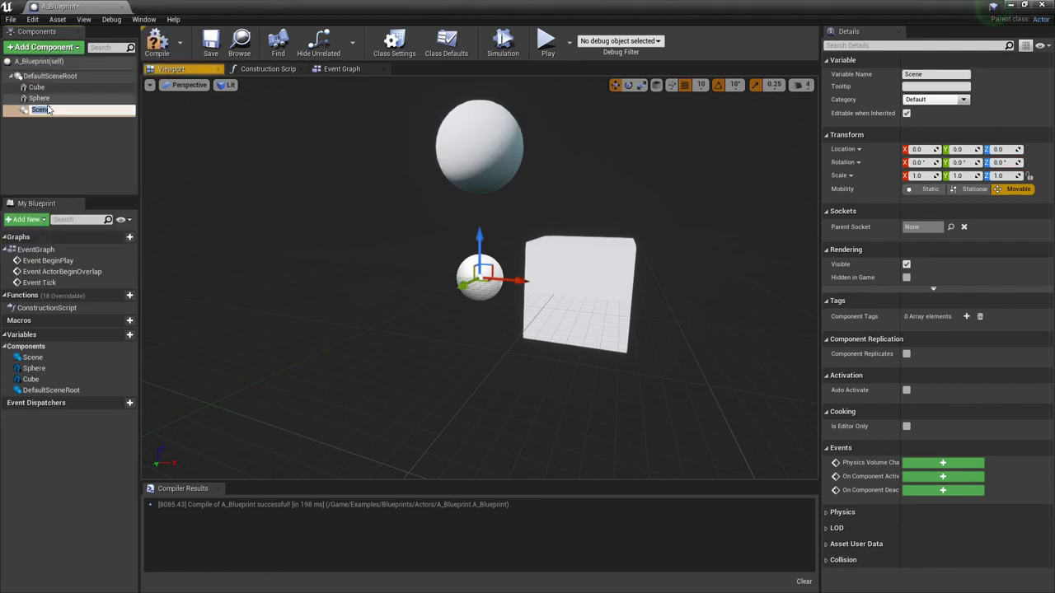
type("Root")
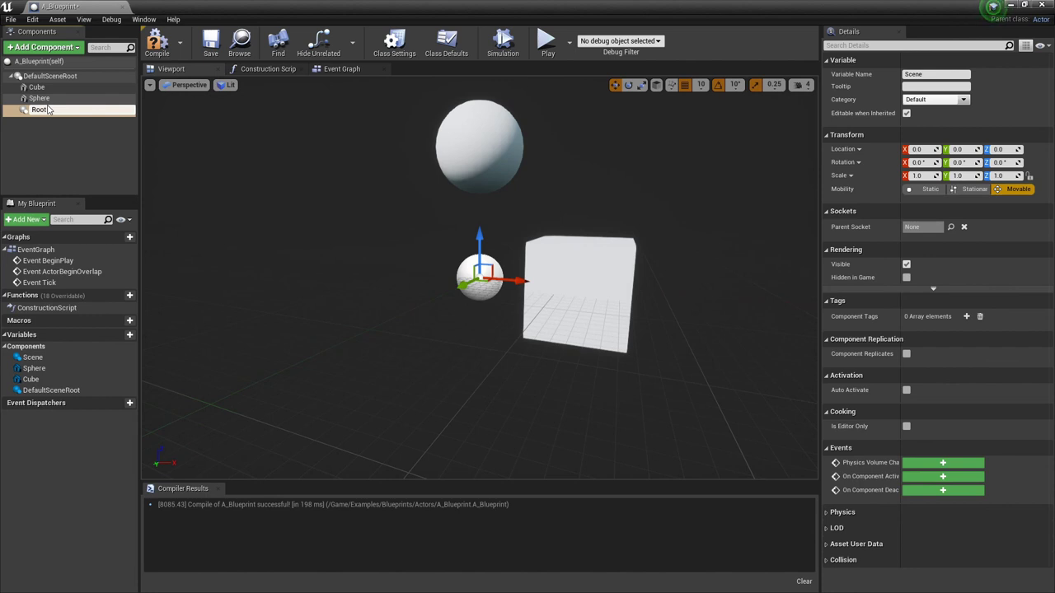
key("Return")
- Make Root replace DefaultSceneRoot as the blueprint's root, then compile and save
left_click_drag(47, 110, 46, 79)
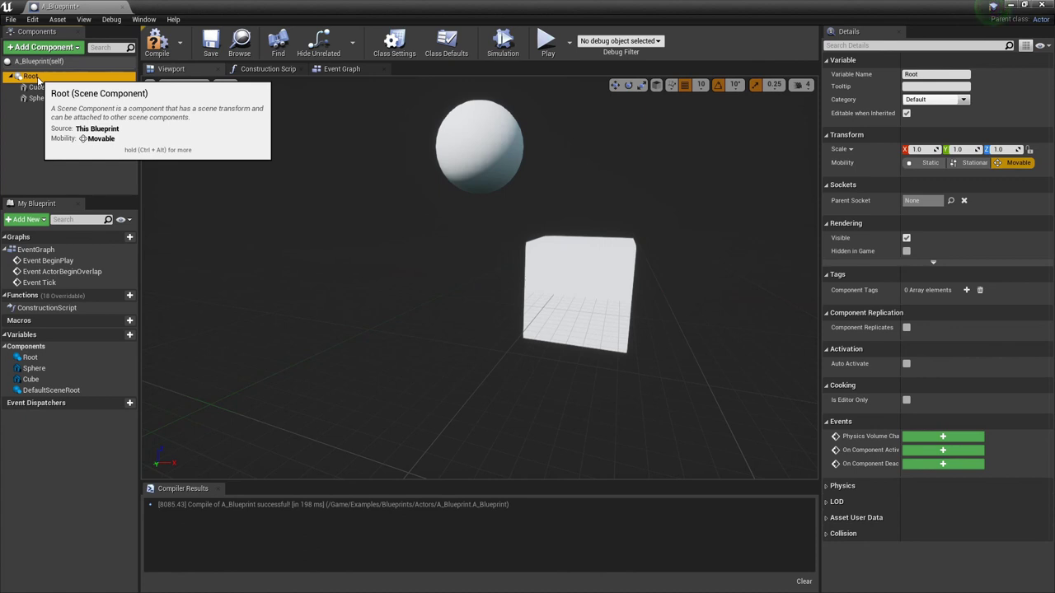
left_click(157, 43)
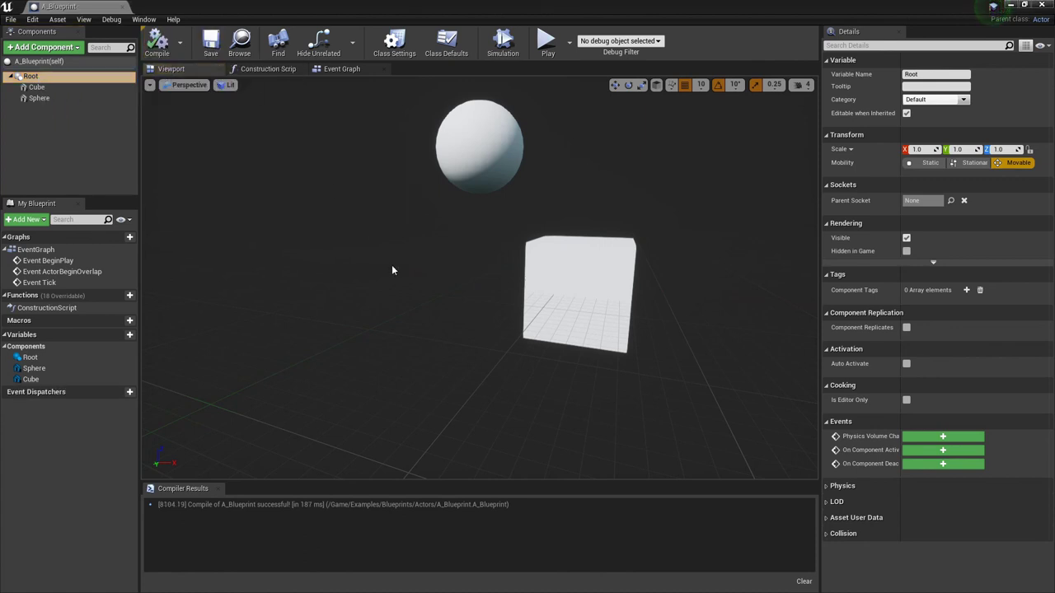
left_click(211, 43)
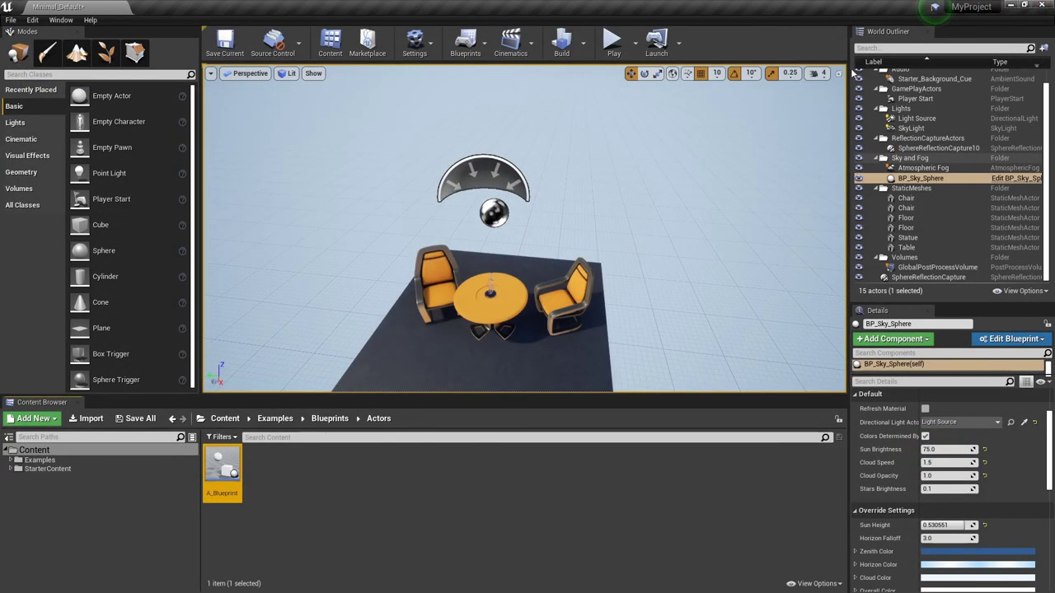
- Drop an A_Blueprint instance into the level near the table and rotate it with the rotate gizmo
left_click_drag(577, 263, 690, 179)
mouse_move(242, 454)
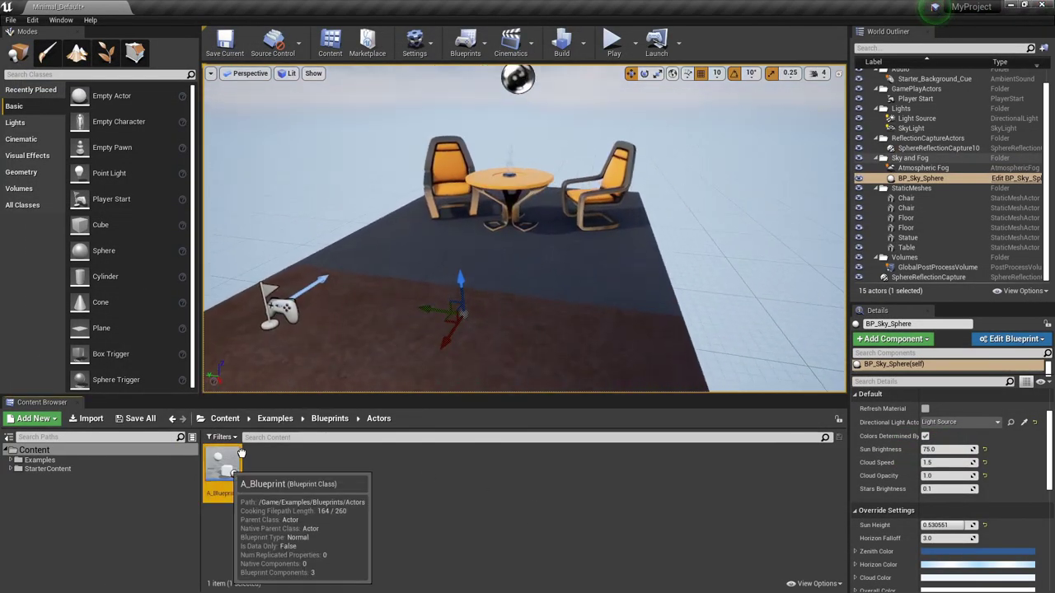
left_click_drag(242, 454, 450, 309)
key("f")
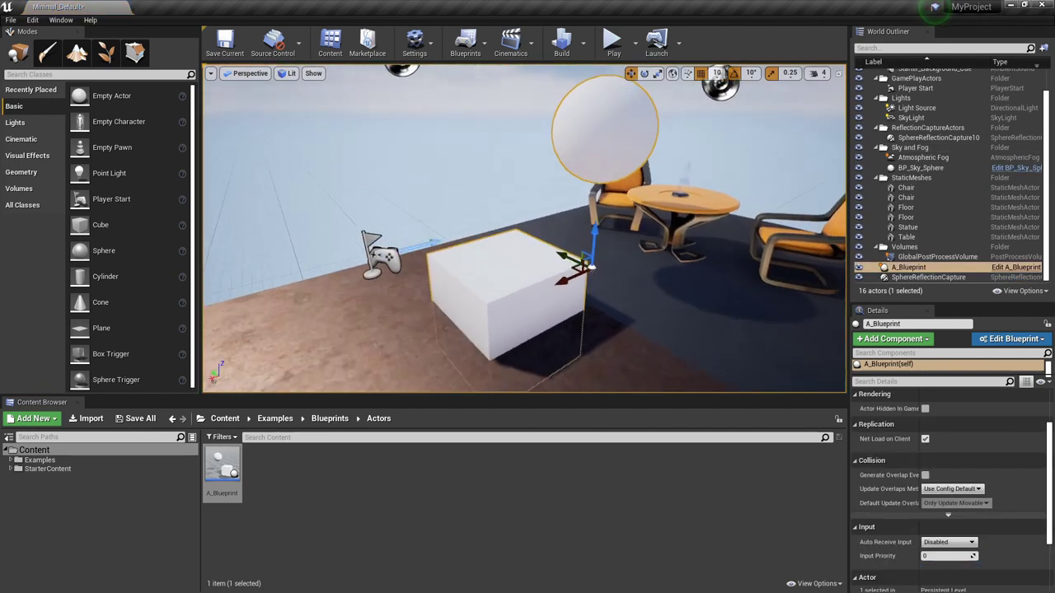
left_click_drag(577, 264, 313, 250, "alt")
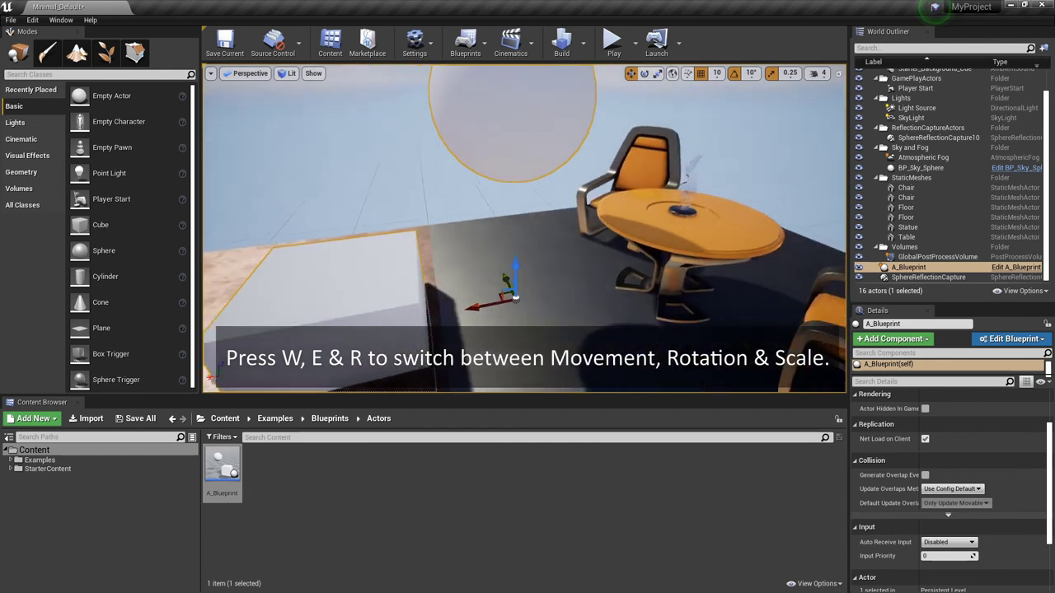
left_click_drag(488, 272, 516, 218, "alt")
key("r")
key("e")
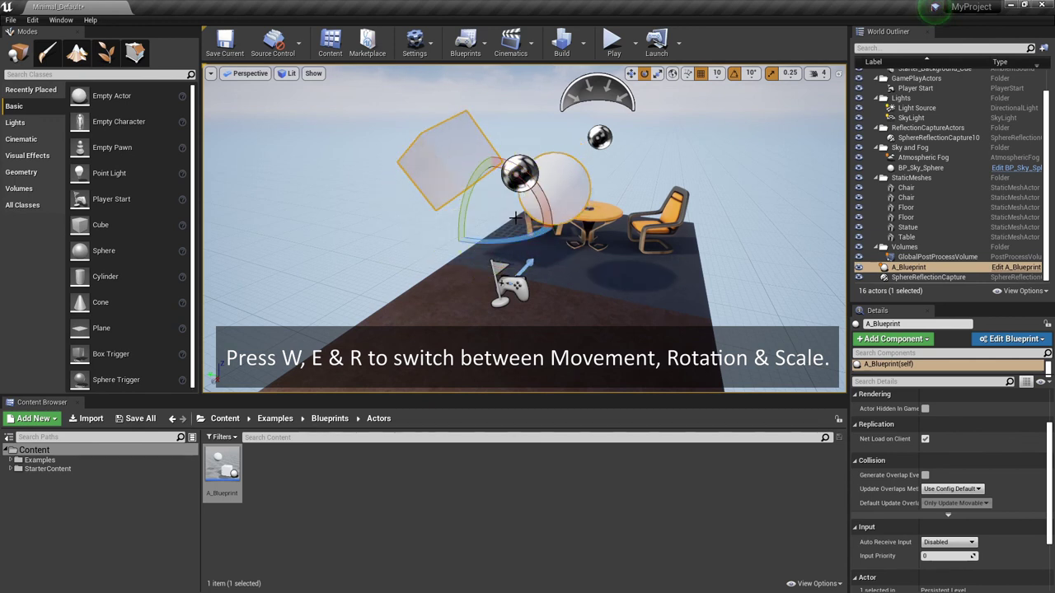